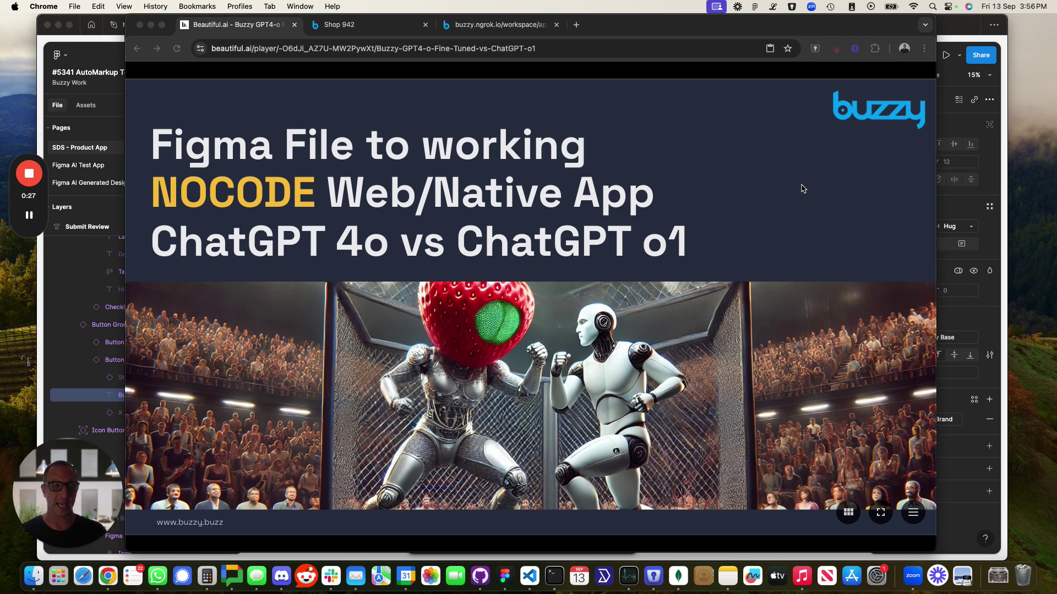
Advance the Beautiful.ai deck from the title through The Scenario to Key Challenges.
click(690, 168)
click(691, 168)
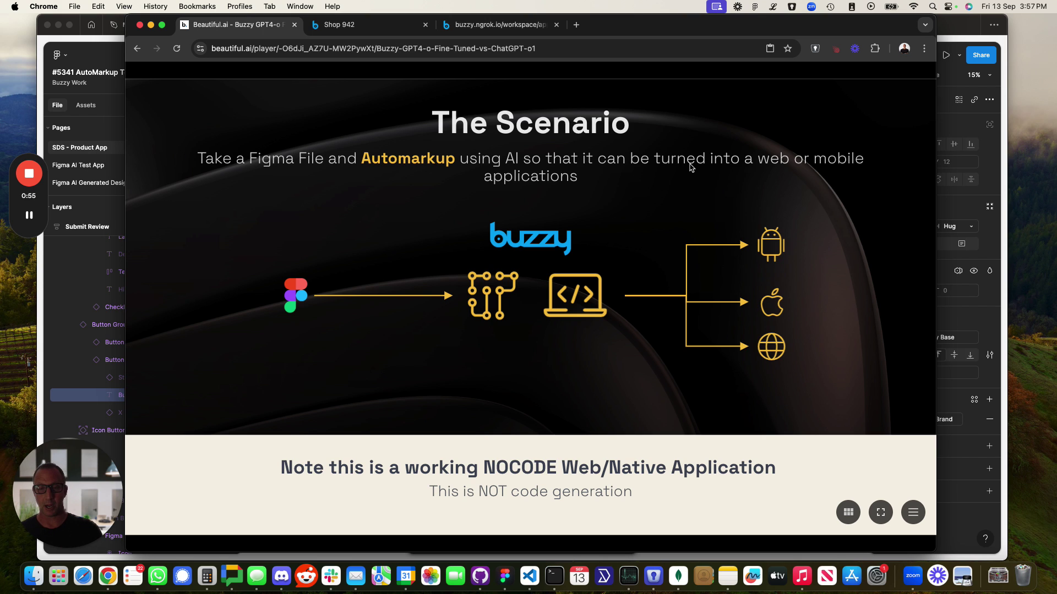
key(Right)
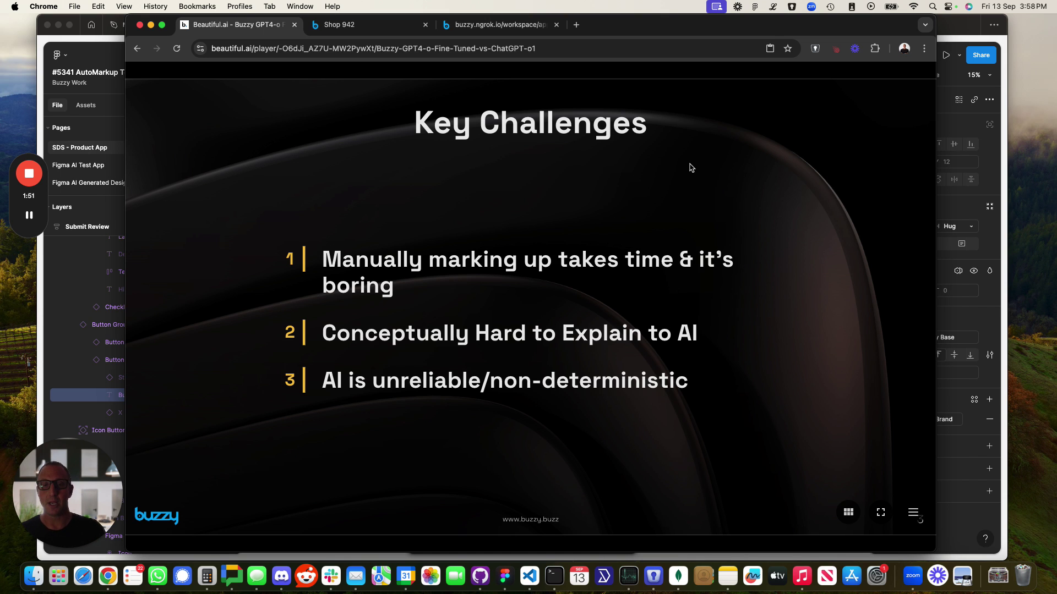
Preview the Comparison table slide, then return to the Key Challenges slide.
key(Right)
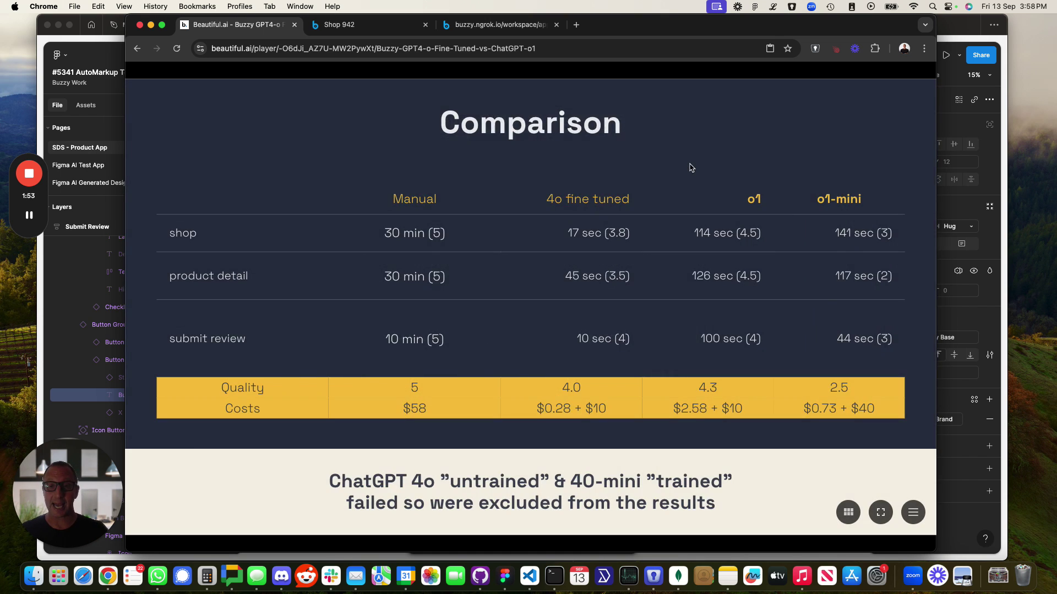
key(Left)
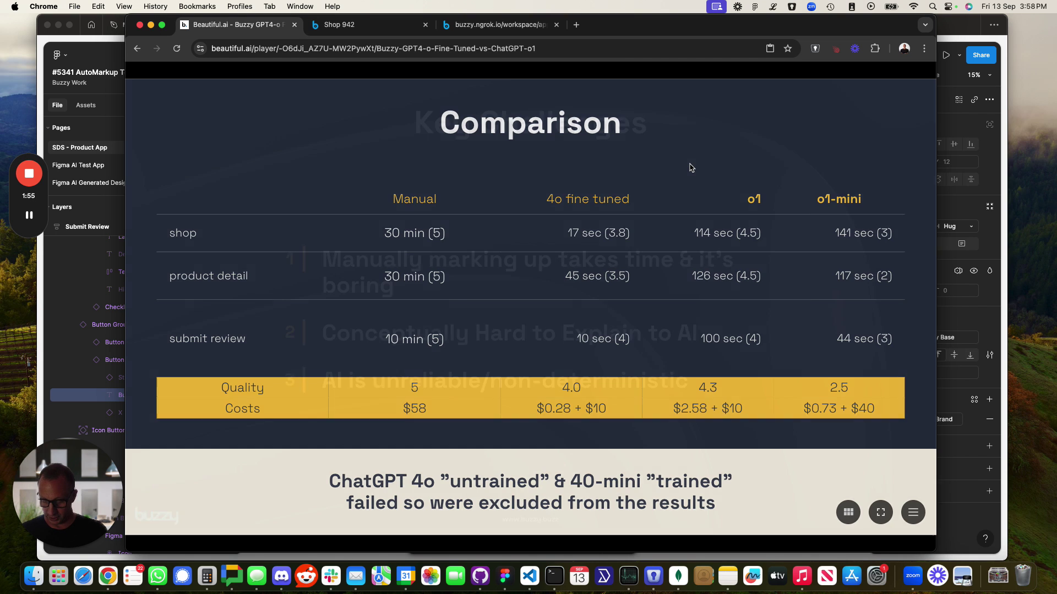
Switch from the Shop 942 tab to the Figma design and zoom the canvas.
click(384, 31)
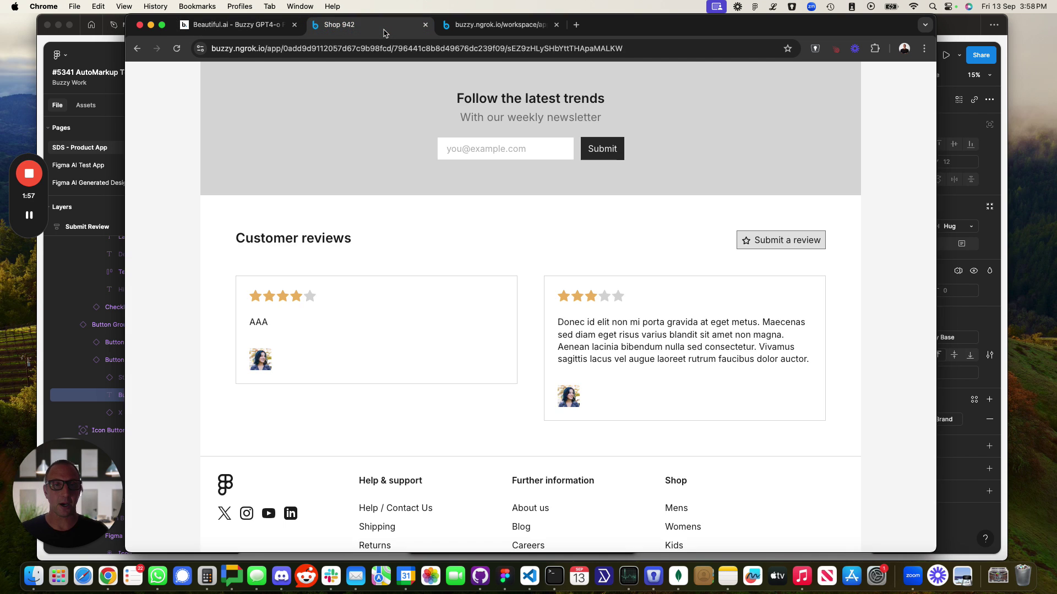
key(super+Tab)
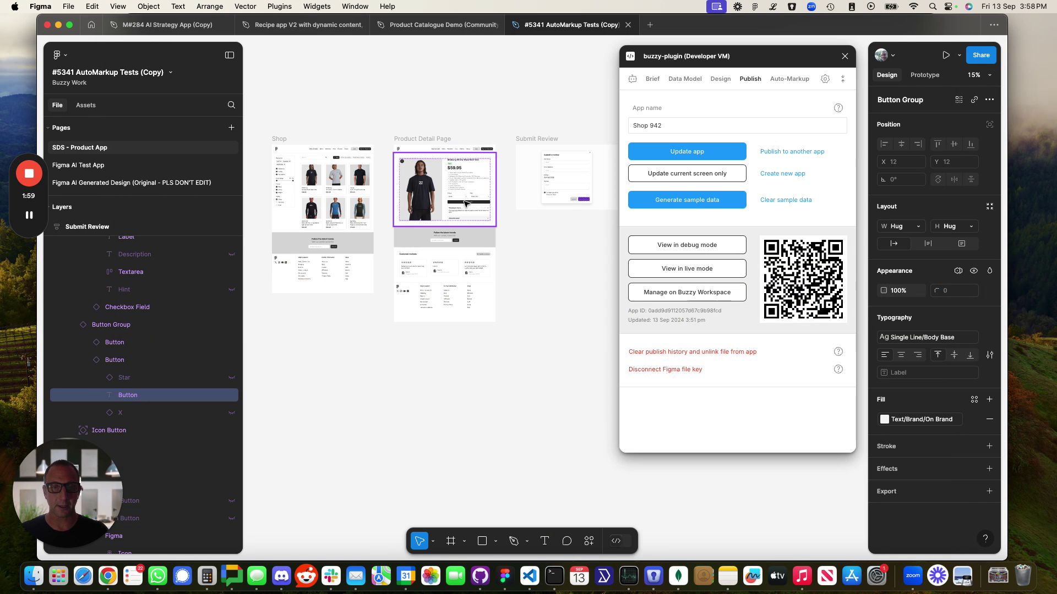
scroll(325, 169, up, 5)
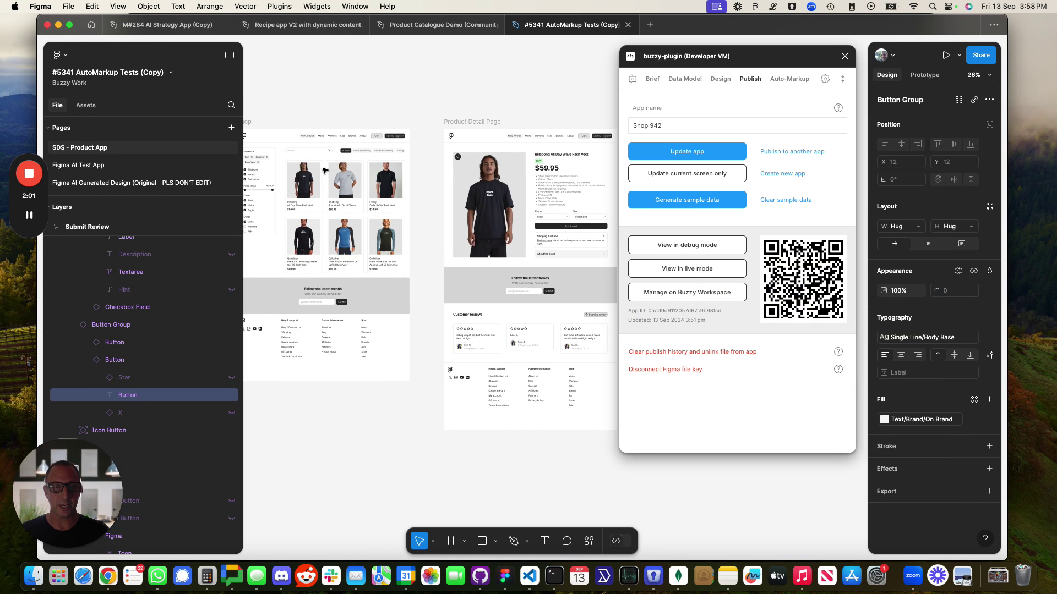
scroll(360, 183, up, 5)
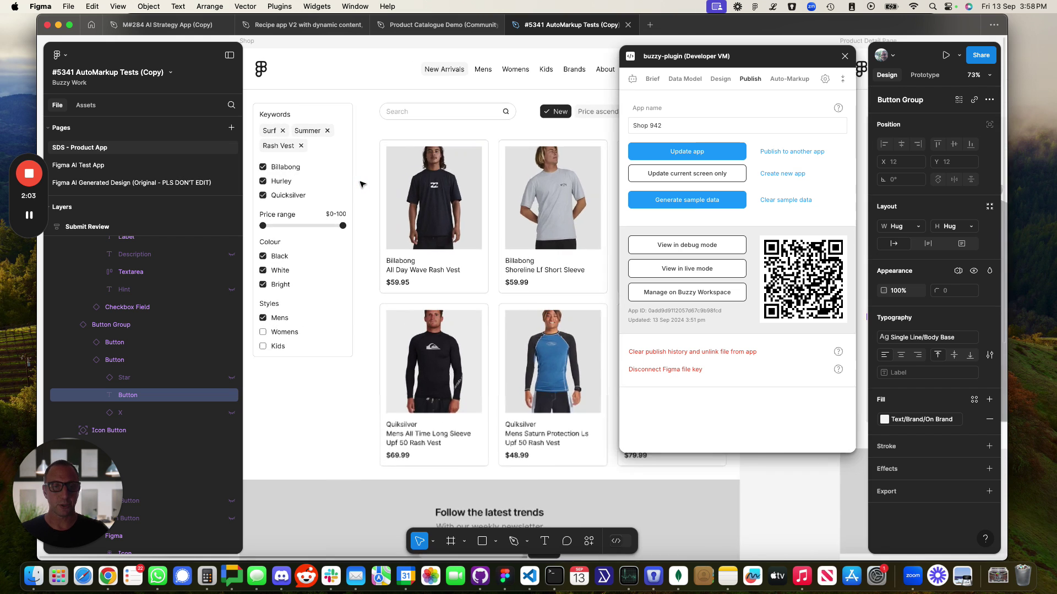
scroll(360, 184, down, 3)
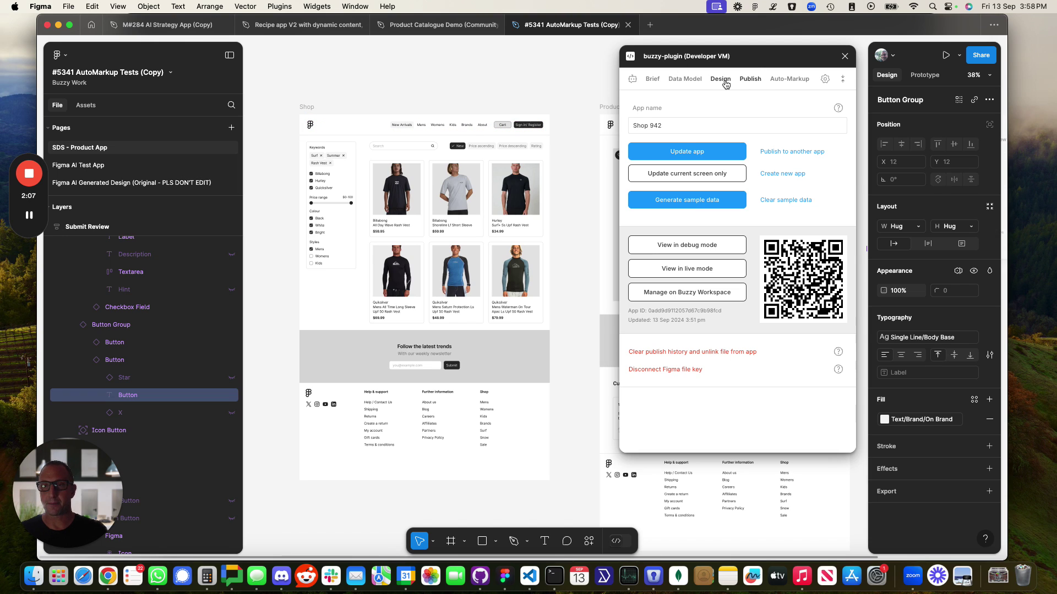
Select the Shop frame in Buzzy Auto-Markup and view the TrendShop app brief.
click(784, 80)
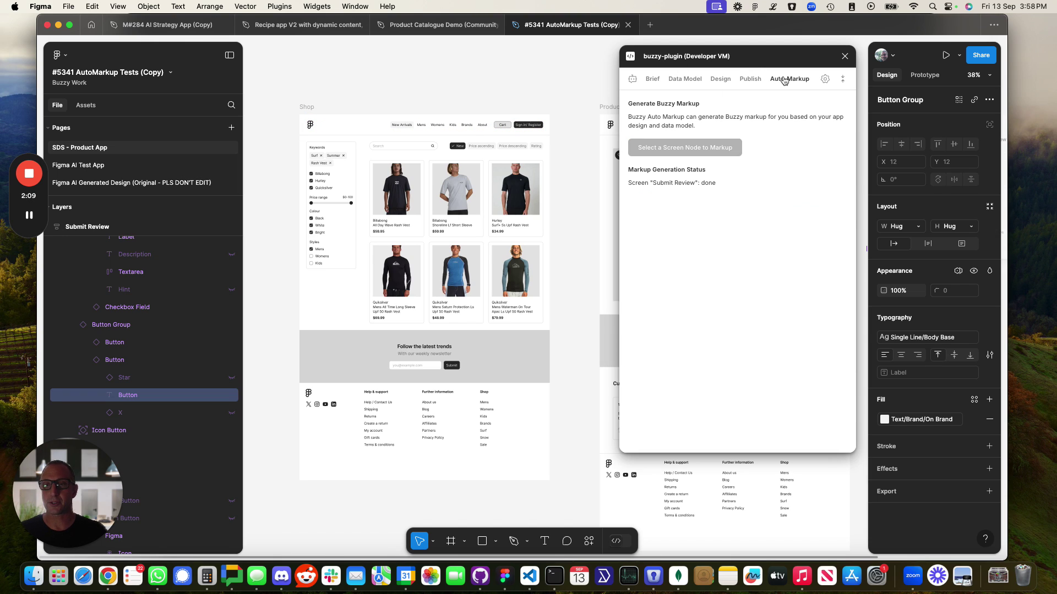
click(307, 107)
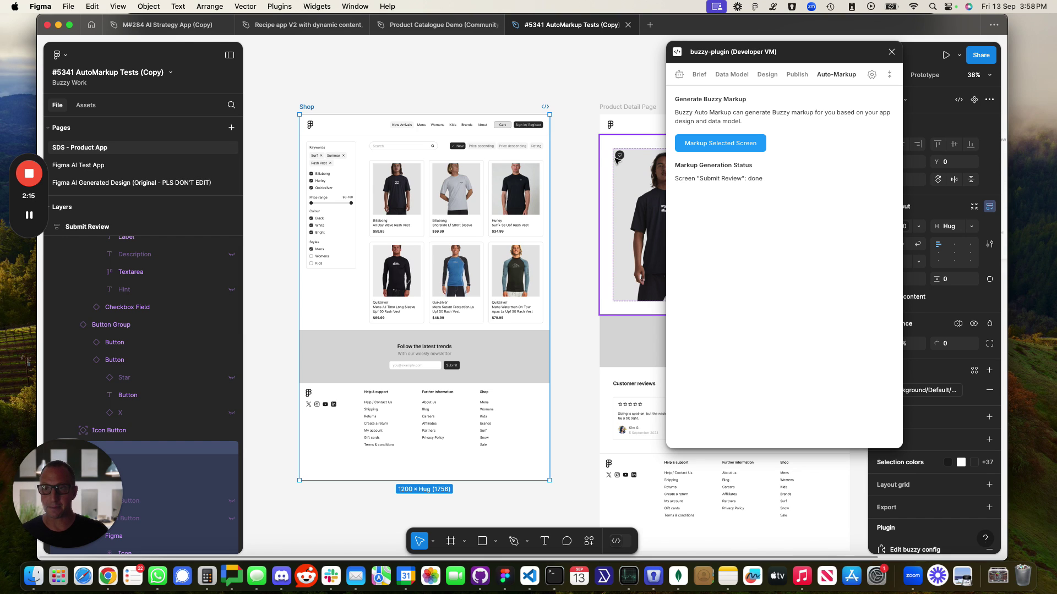
click(699, 74)
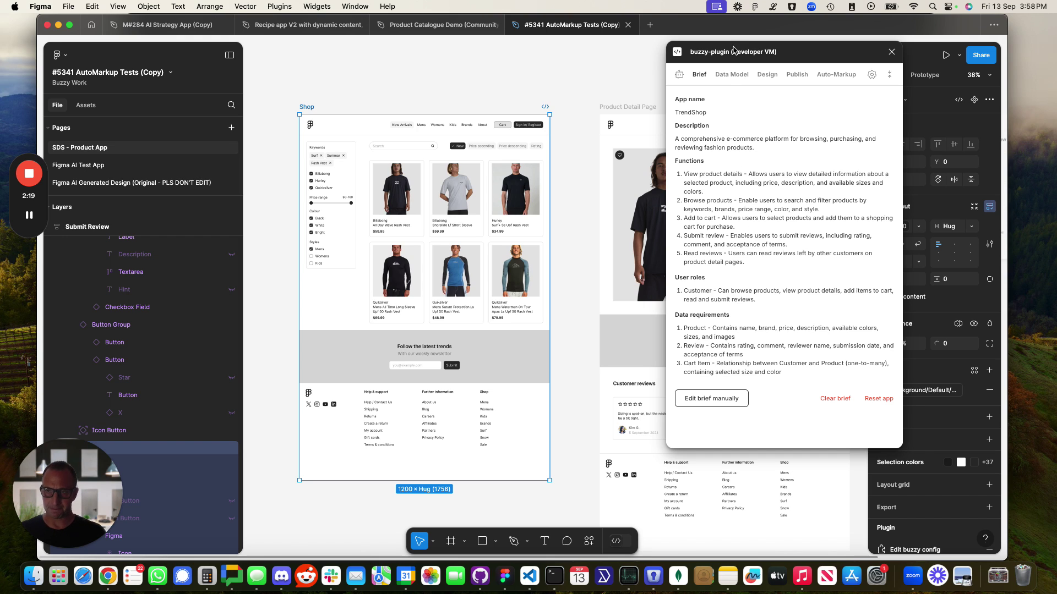
Open the Data Model and expand Product, Review and Cart Item to list their fields.
click(732, 74)
click(677, 119)
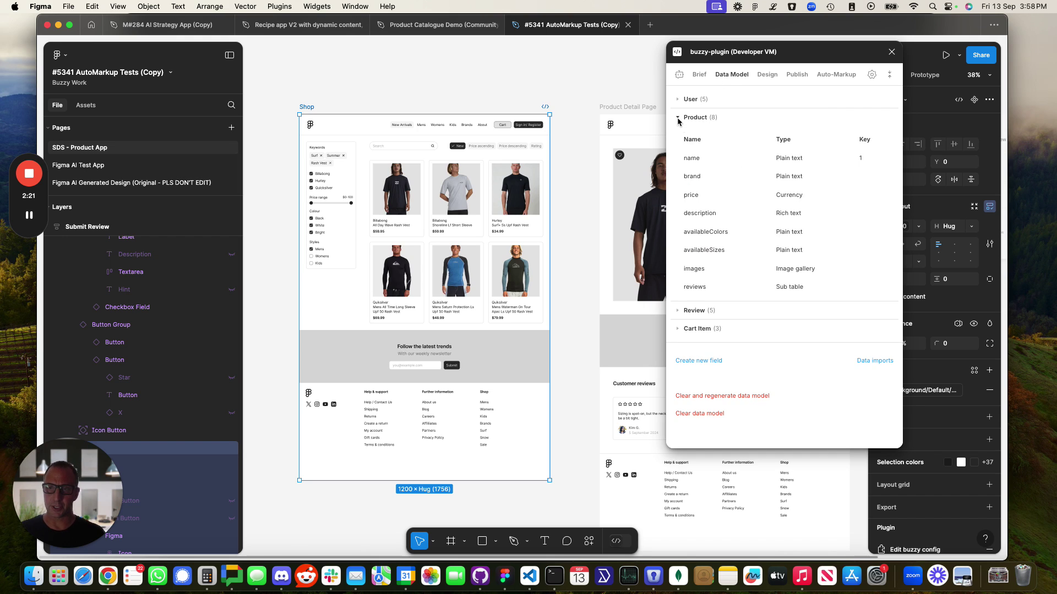
click(678, 311)
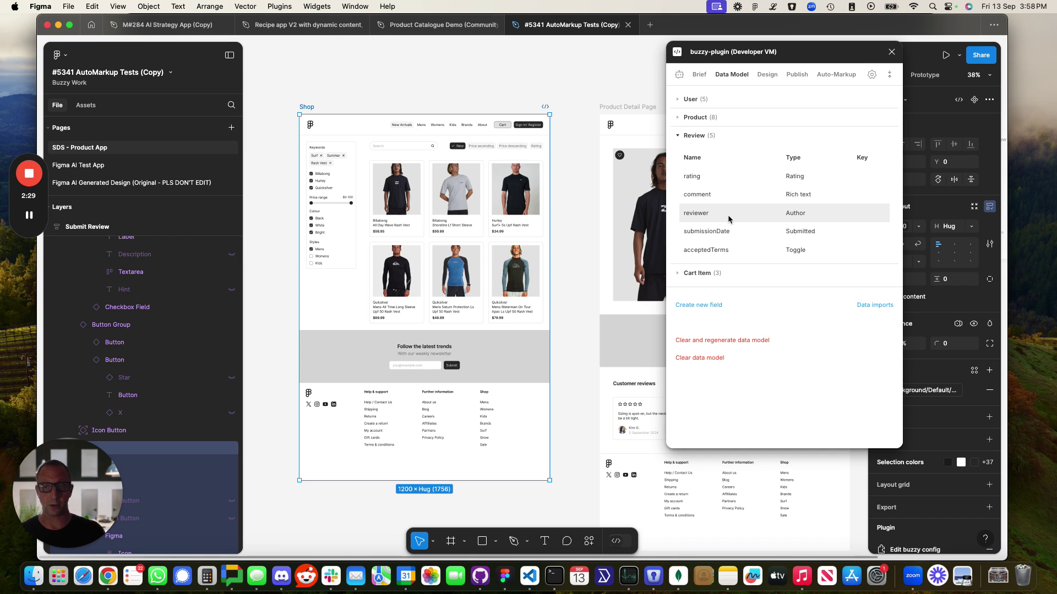
click(679, 118)
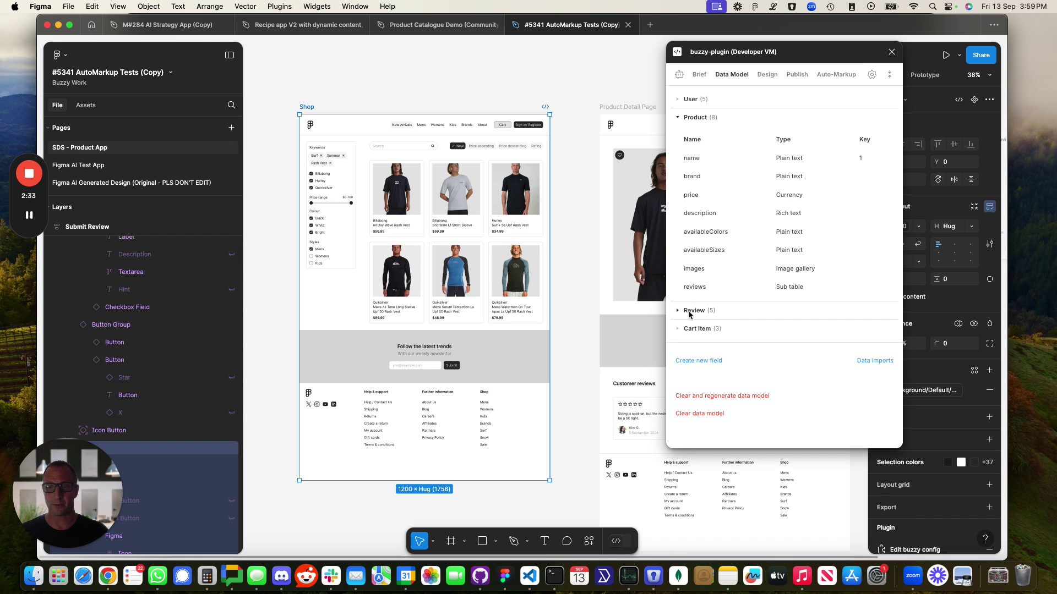
click(683, 330)
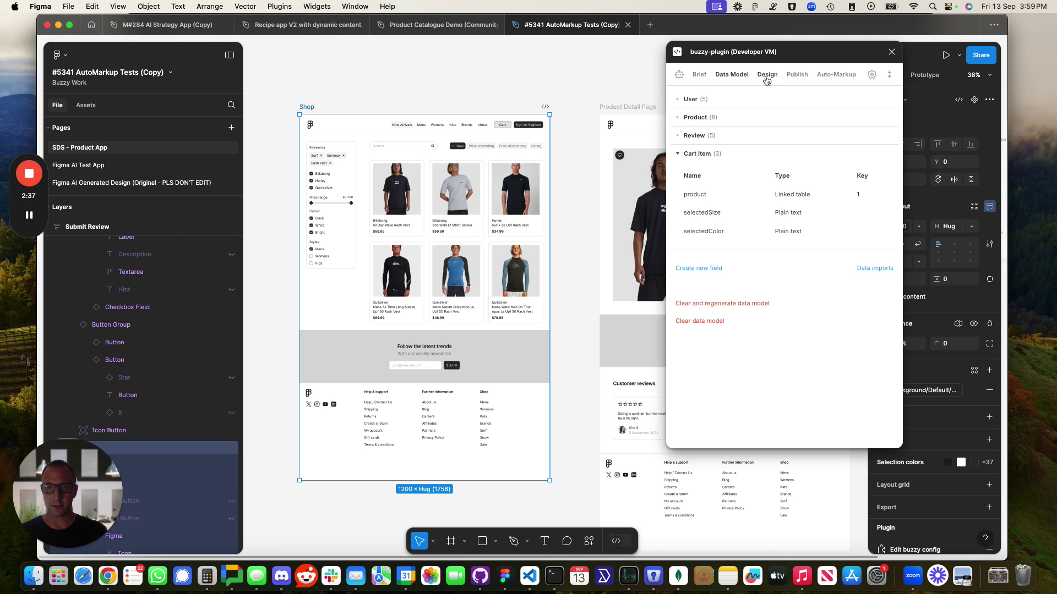
scroll(643, 84, right, 8)
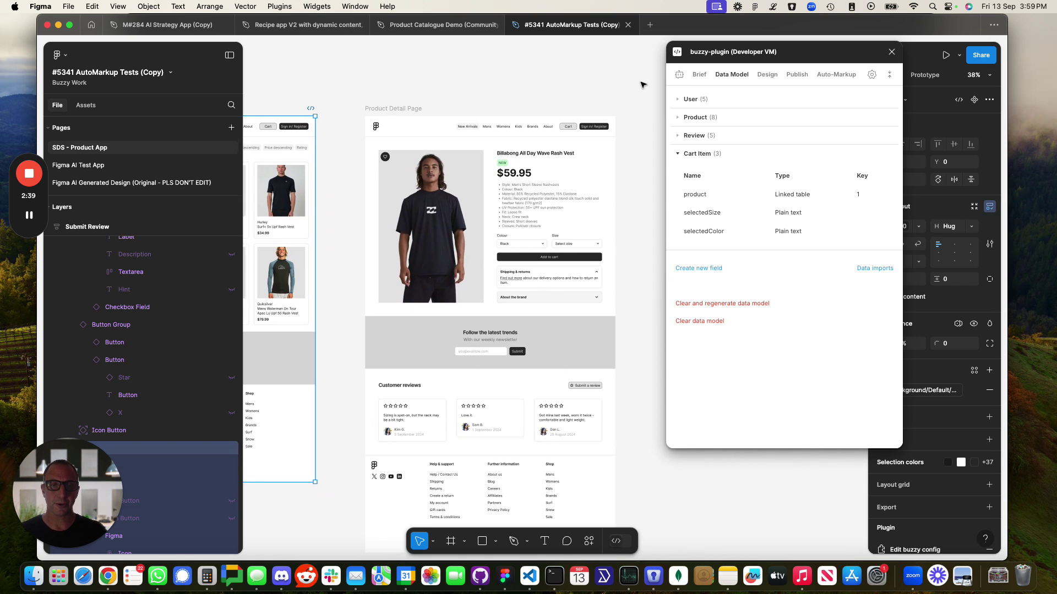
Scroll through the Cart Item fields, then view the Shop screen's Design markup settings.
scroll(643, 84, left, 6)
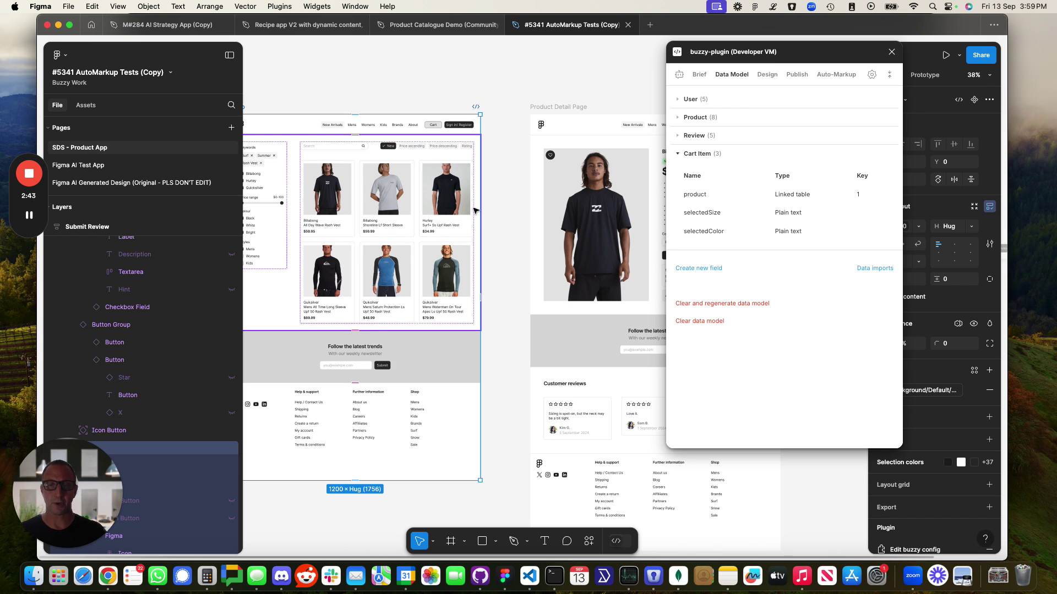
scroll(474, 210, right, 2)
scroll(474, 211, down, 1)
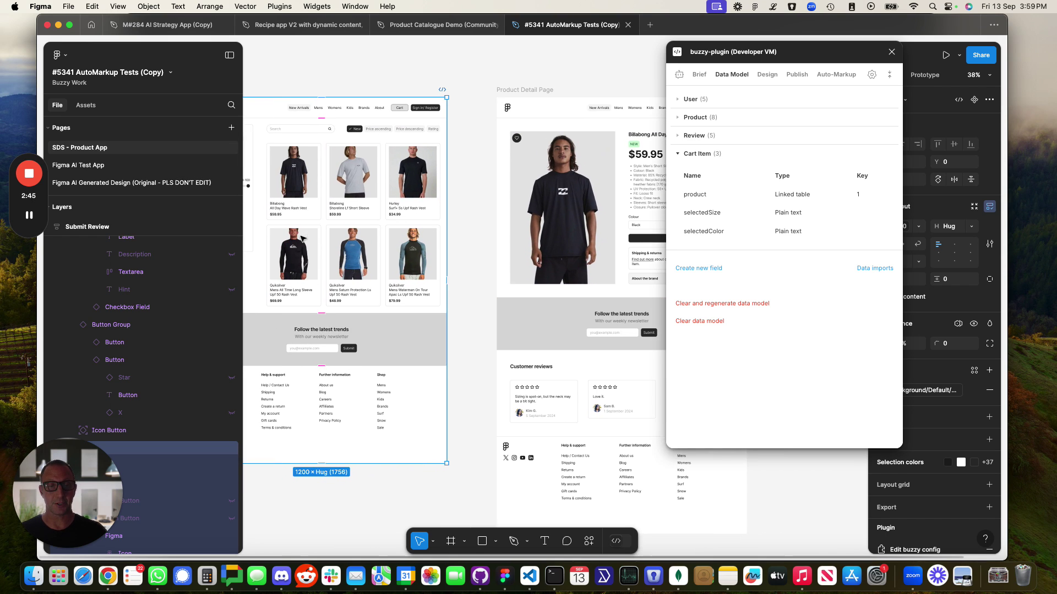
scroll(302, 238, left, 1)
scroll(302, 238, down, 1)
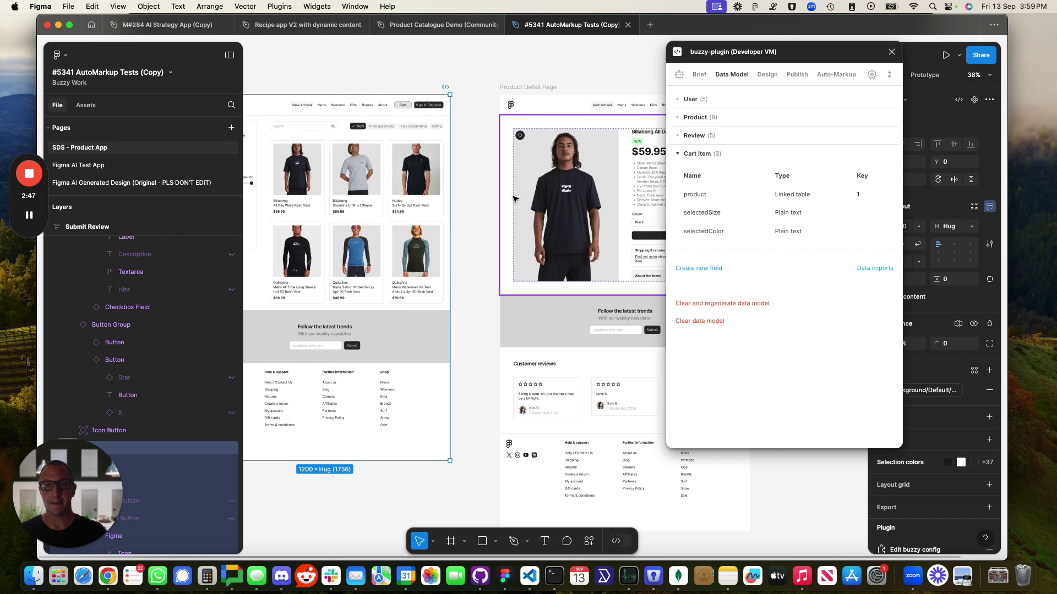
scroll(515, 200, right, 8)
scroll(514, 199, up, 1)
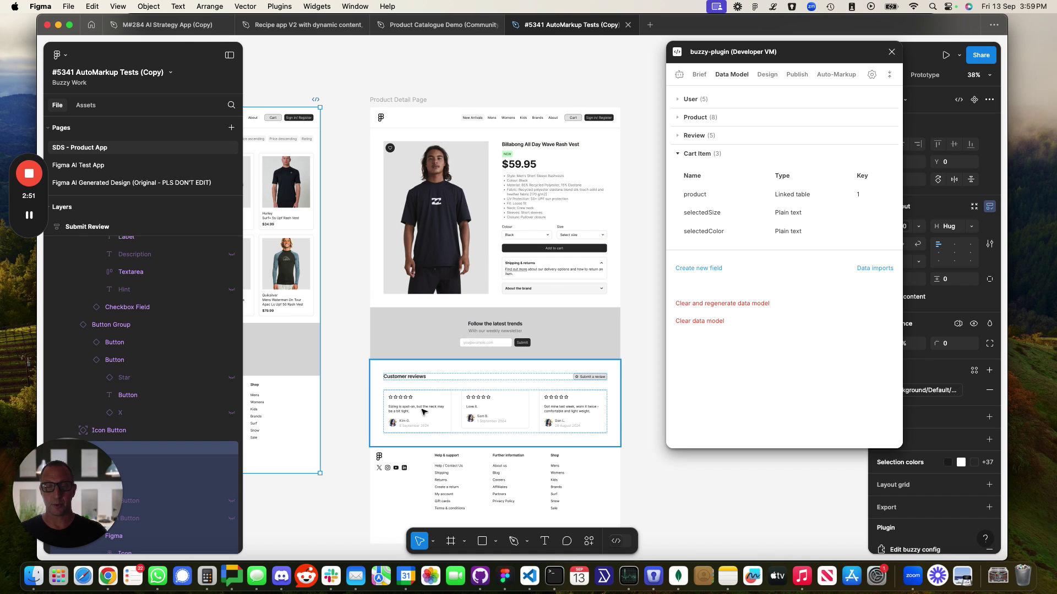
scroll(591, 275, right, 15)
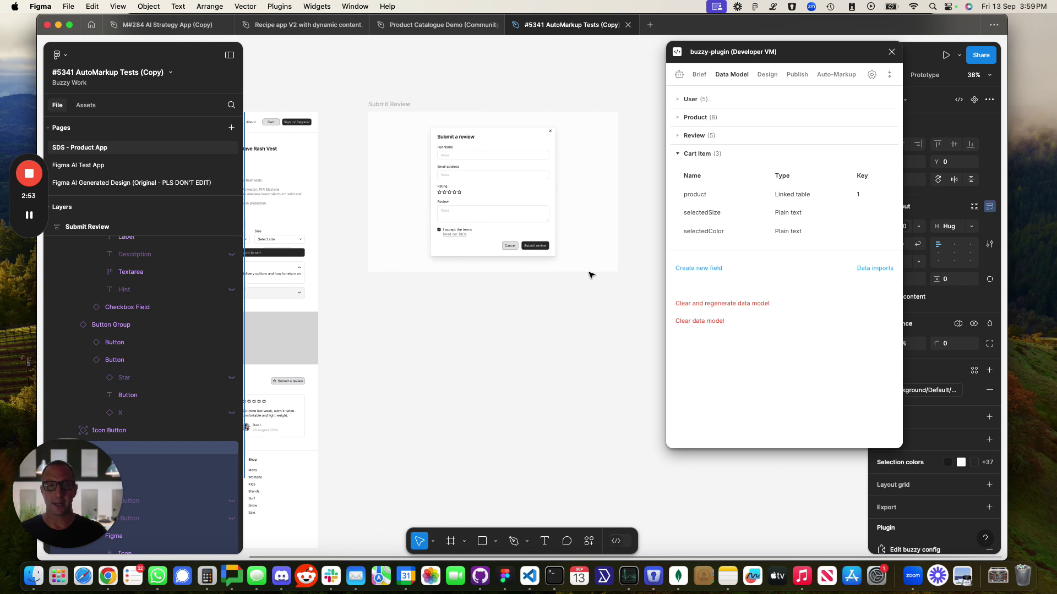
scroll(531, 292, left, 12)
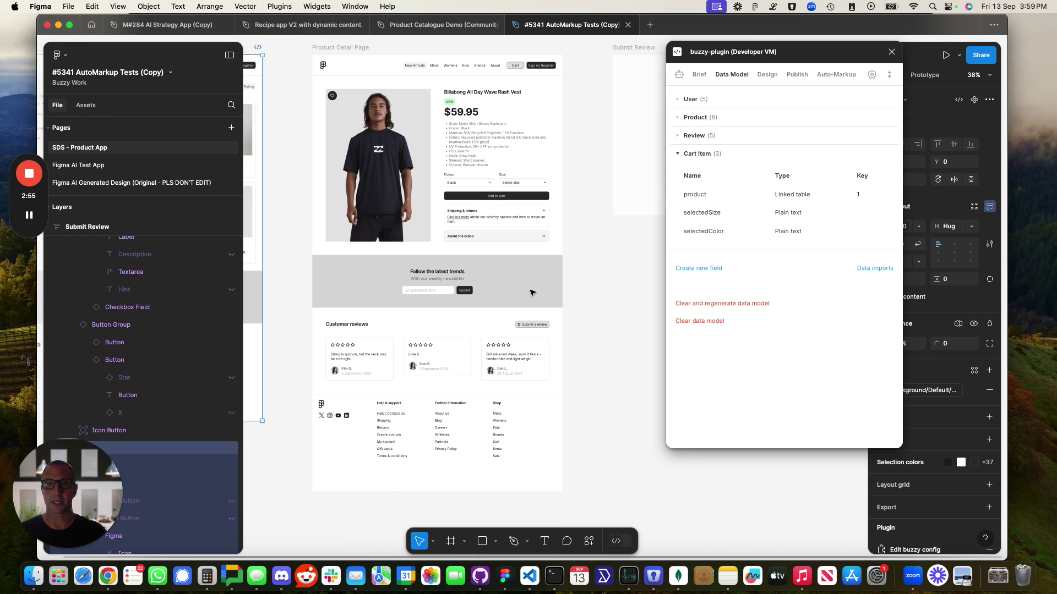
scroll(531, 293, left, 3)
scroll(530, 297, down, 5)
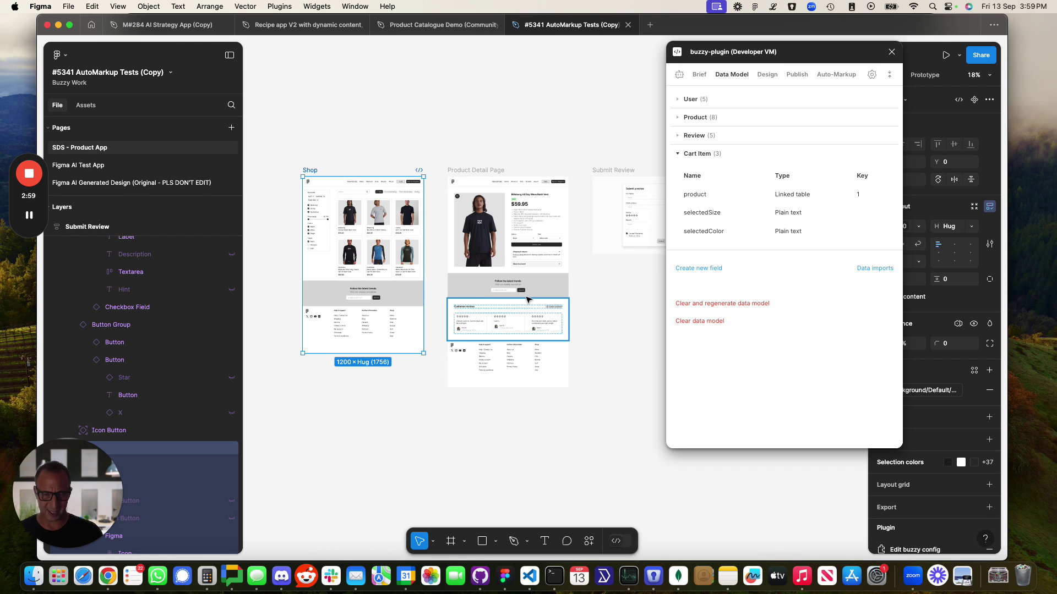
click(769, 77)
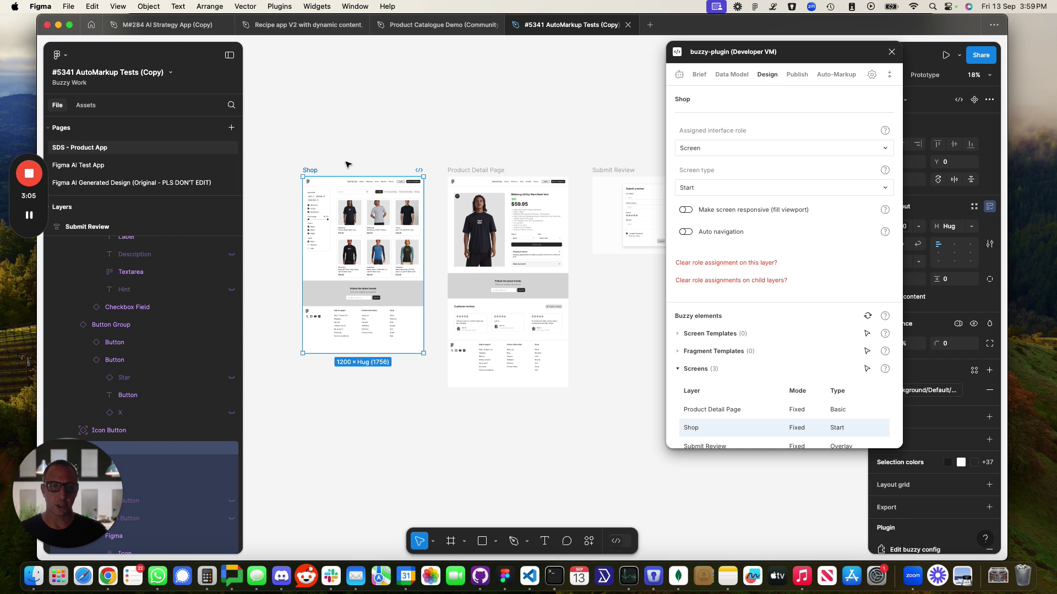
Inspect the Buzzy markup of the Image, Section Product Grid and Card Grid layers.
super+click(348, 211)
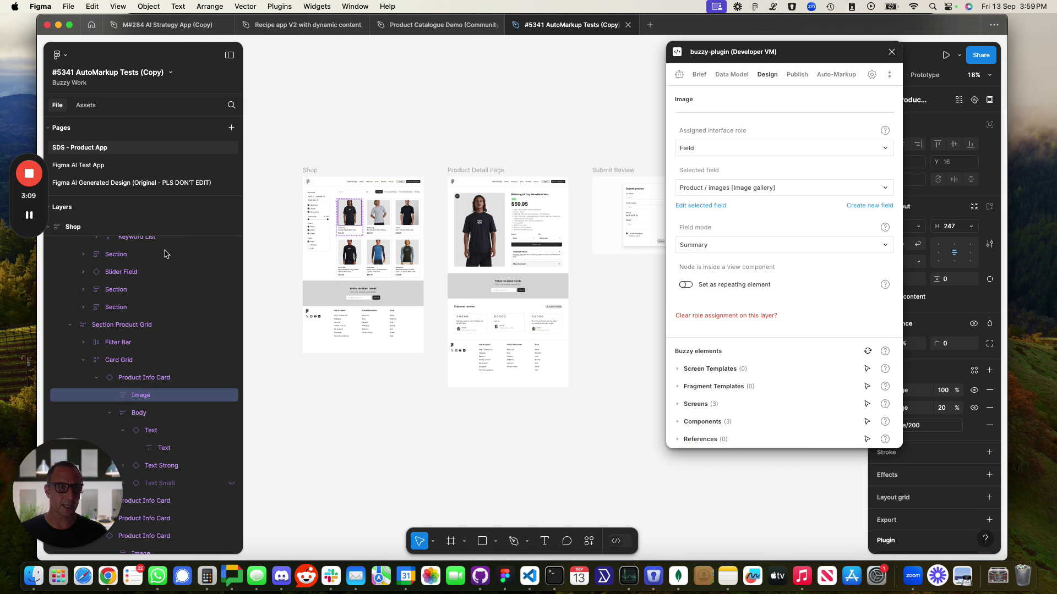
click(138, 328)
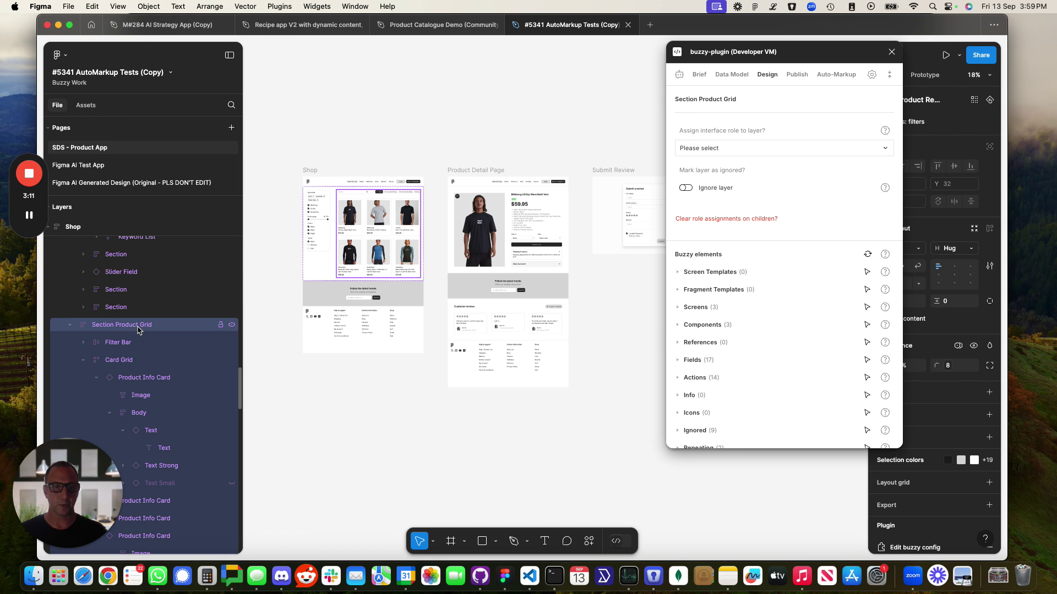
scroll(137, 339, up, 5)
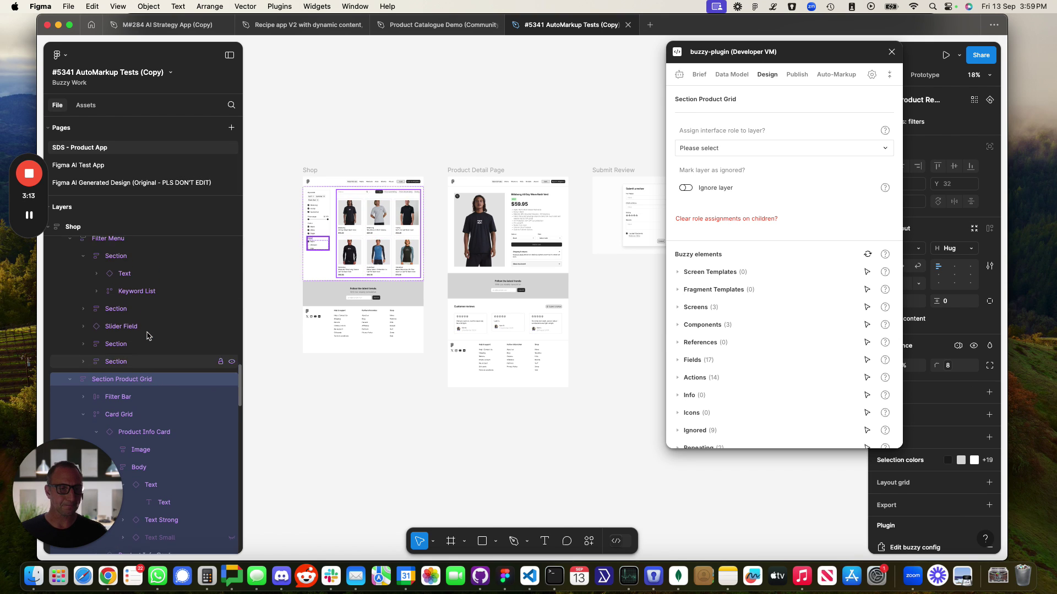
scroll(146, 338, down, 5)
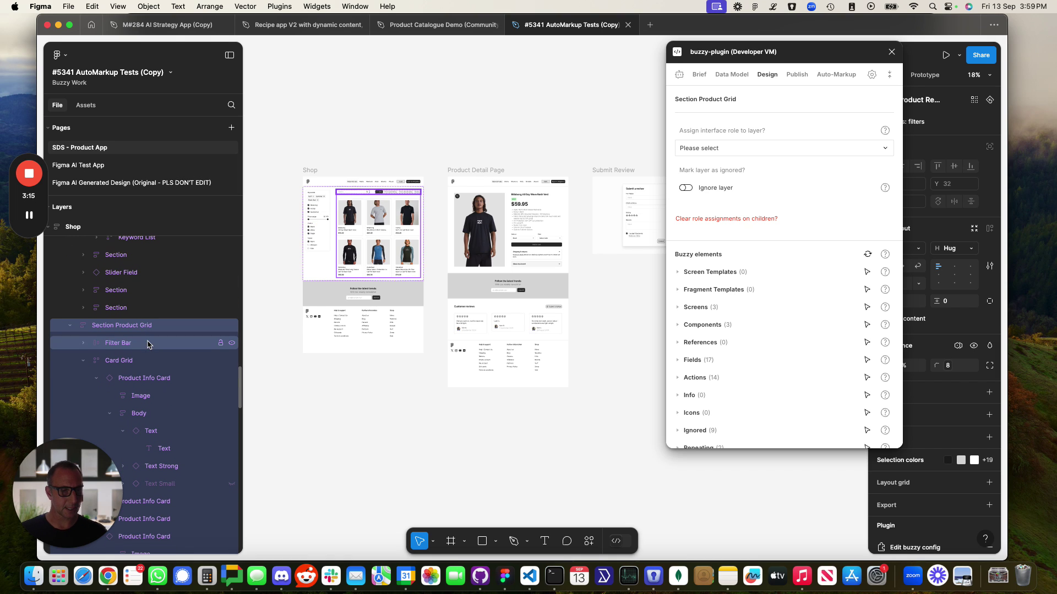
click(133, 365)
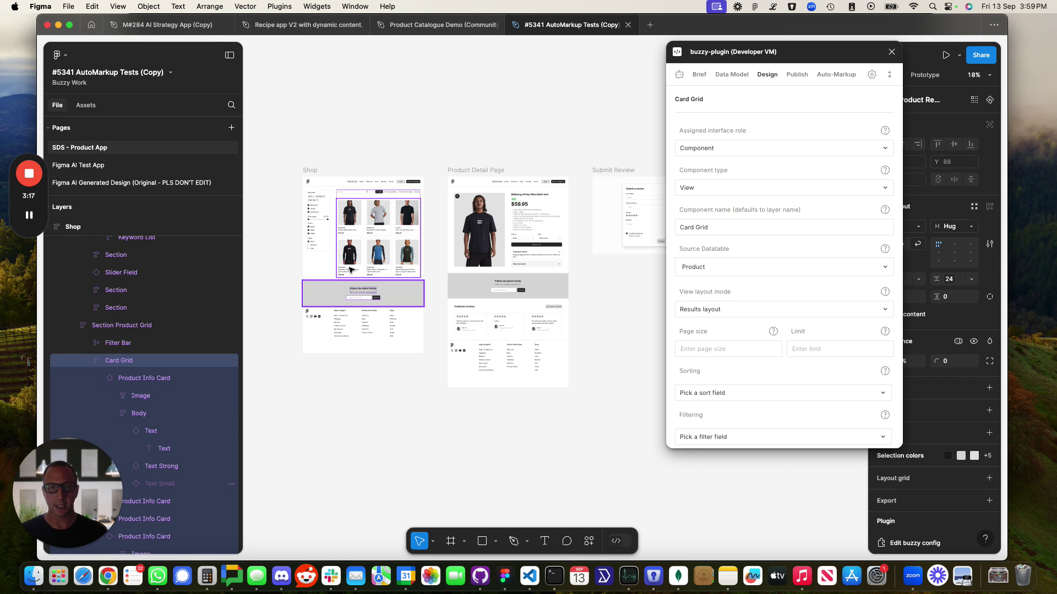
scroll(367, 247, up, 5)
scroll(367, 247, up, 1)
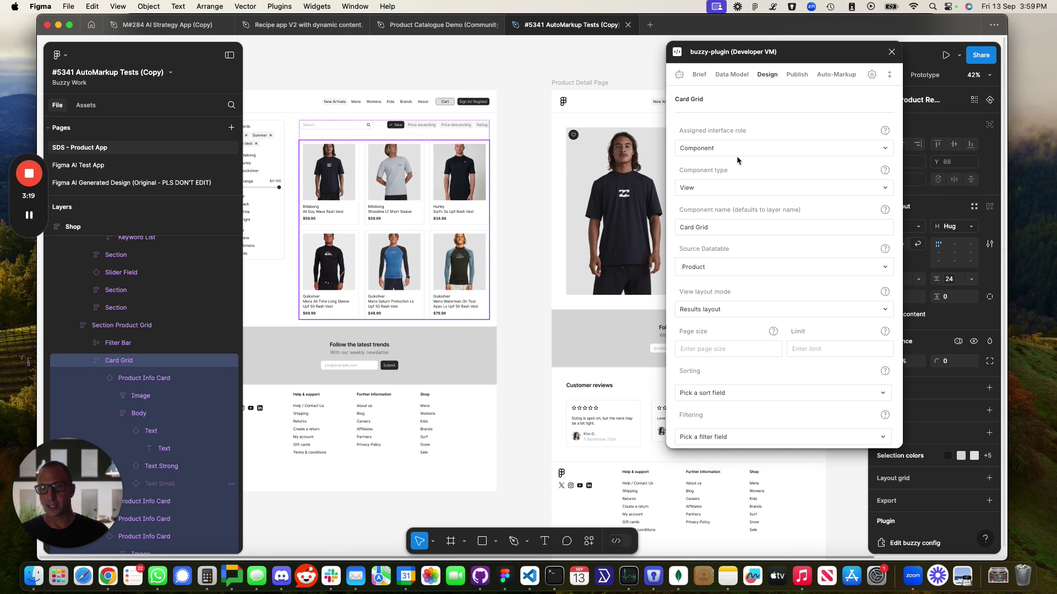
click(730, 227)
Browse the shop app's Product and Review data in the Buzzy workspace.
key(super+Tab)
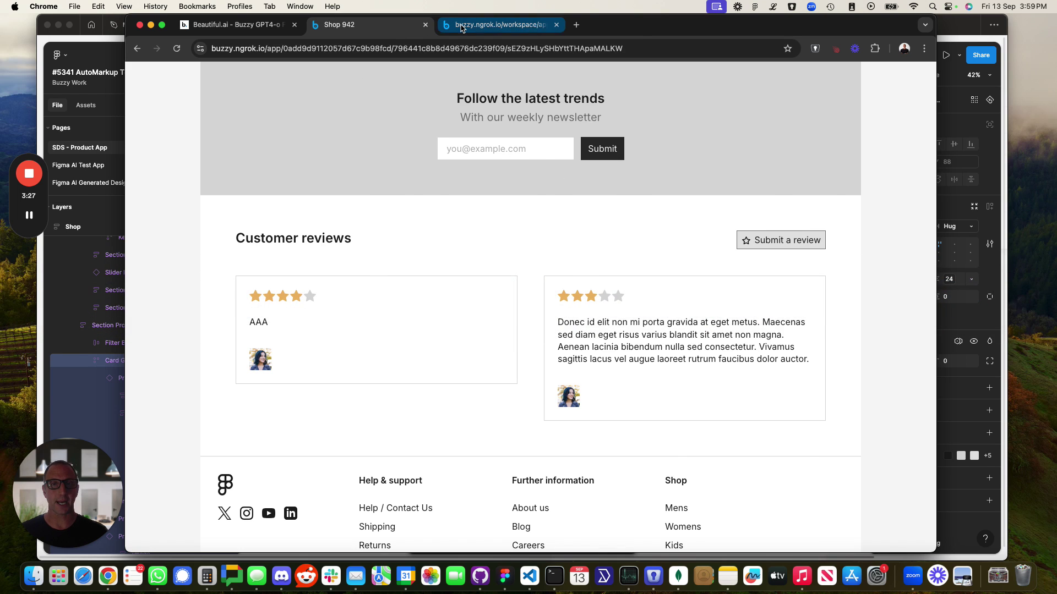
click(462, 25)
scroll(446, 265, down, 2)
scroll(446, 265, down, 10)
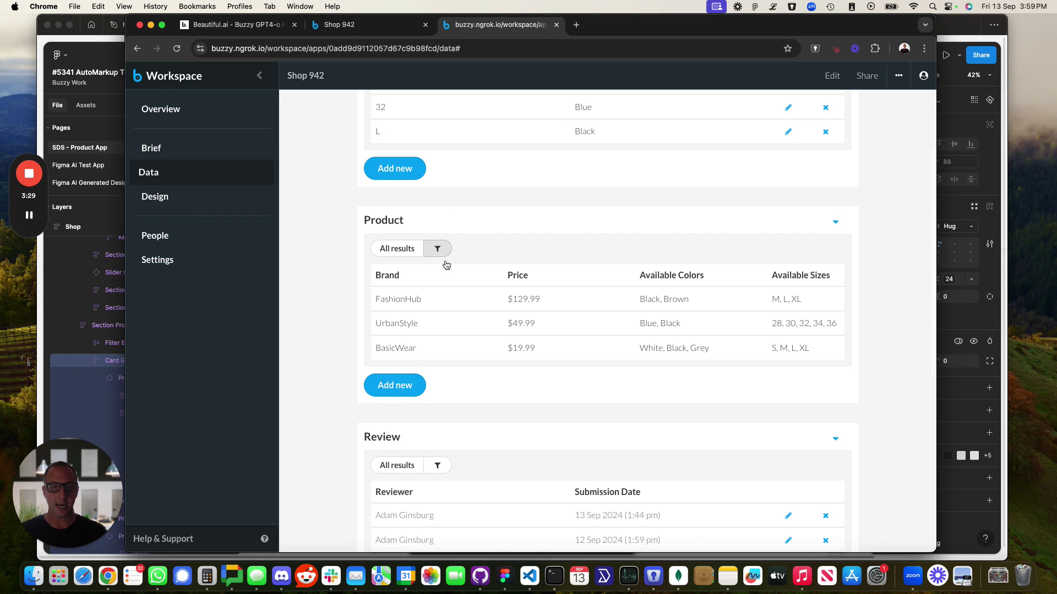
scroll(446, 265, up, 2)
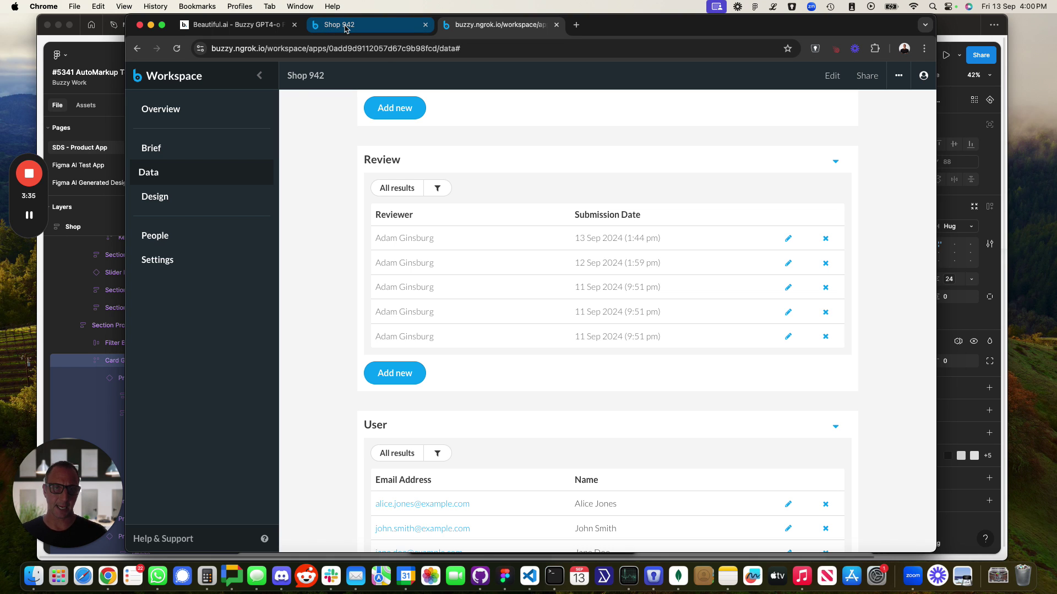
Return to the Shop 942 app and the Beautiful.ai deck, then go back to Figma.
click(277, 27)
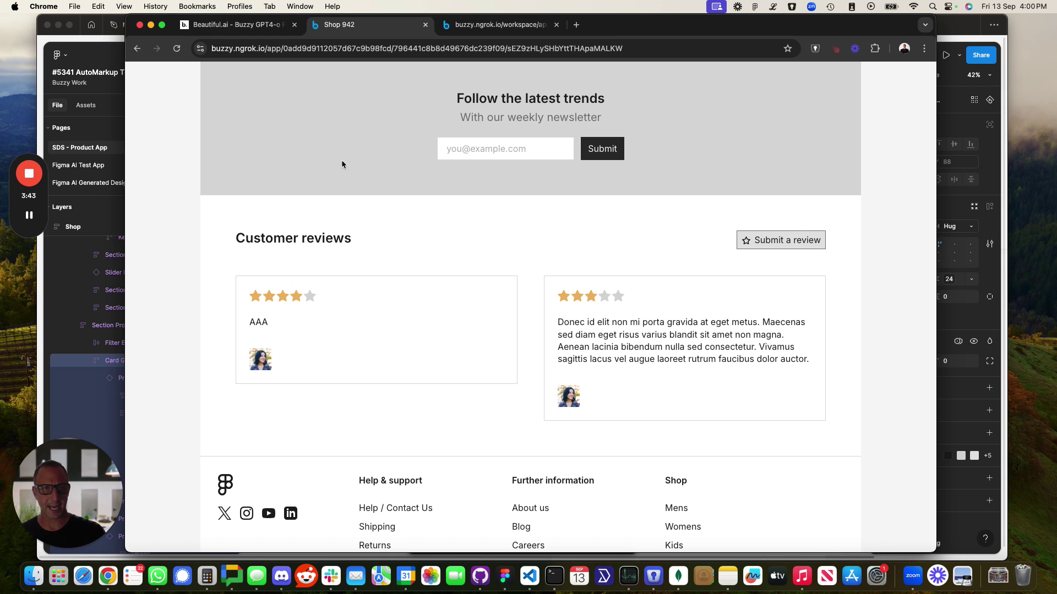
click(235, 25)
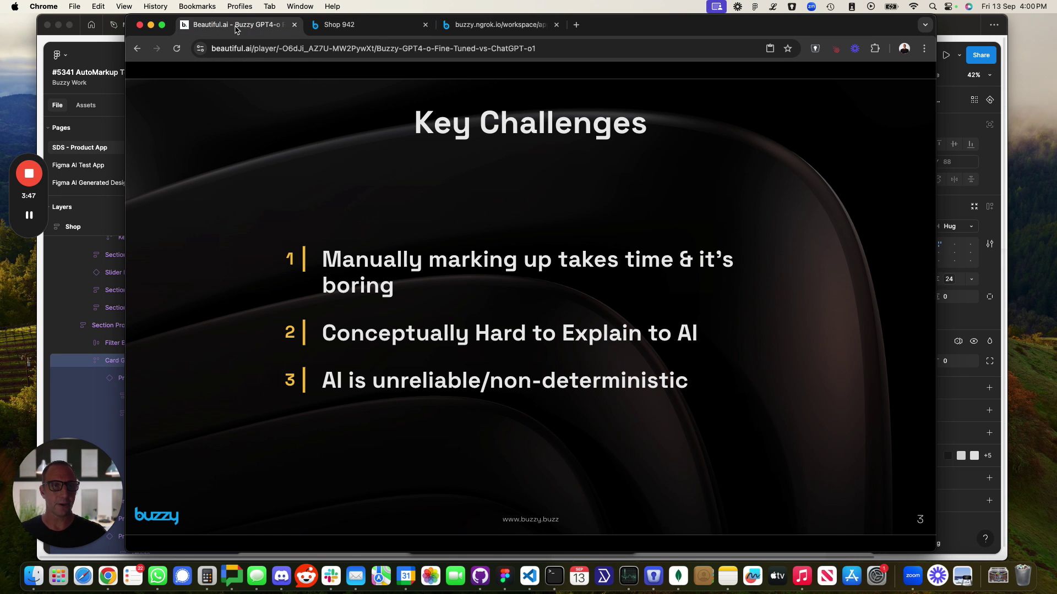
key(super+Tab)
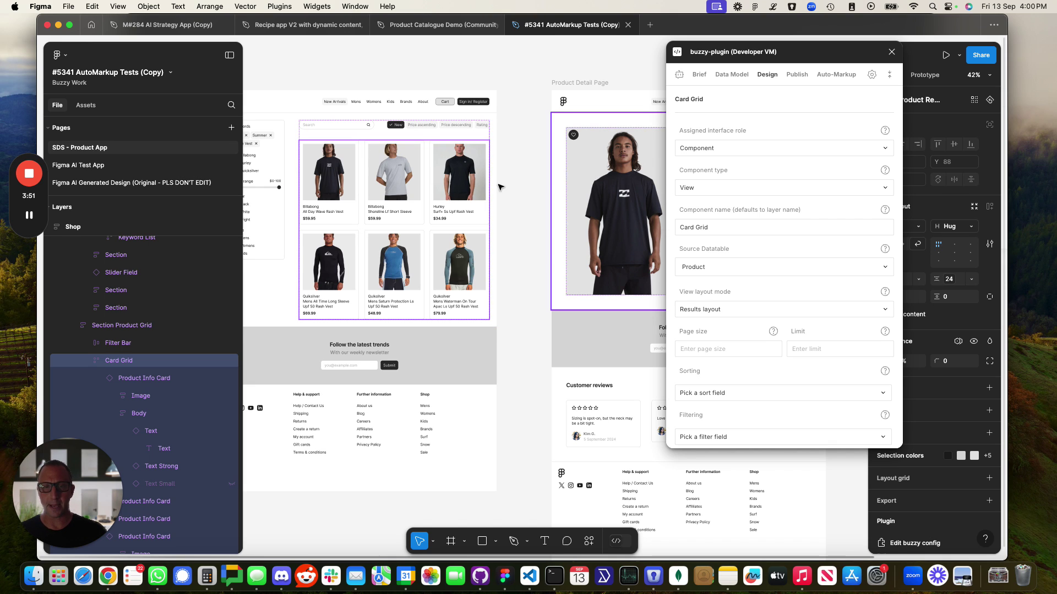
Confirm the card image binds to Product images, then inspect the Product Info Card's Navigate action.
super+click(398, 205)
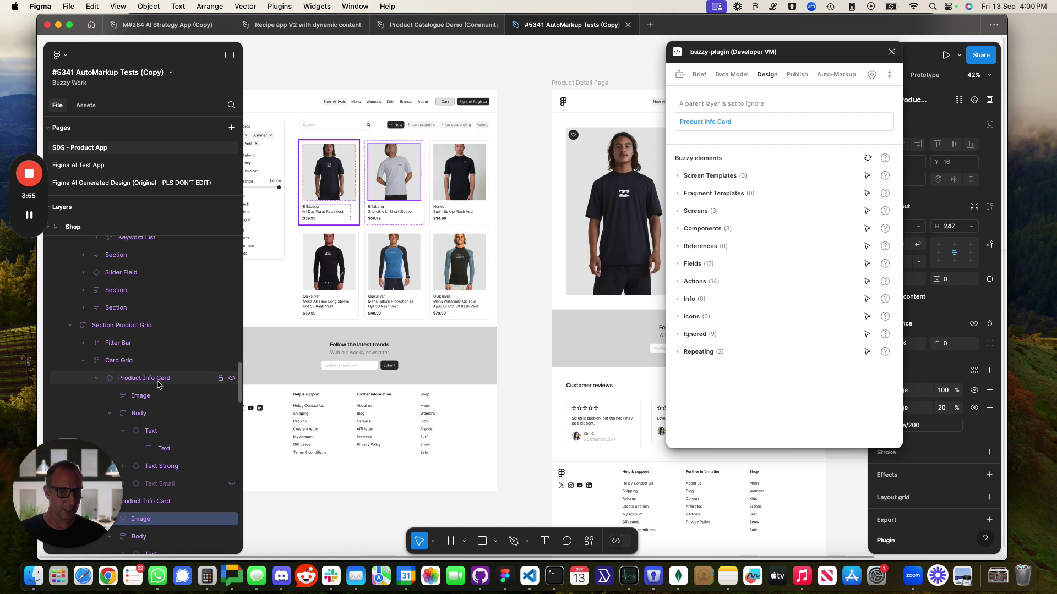
click(152, 381)
click(143, 398)
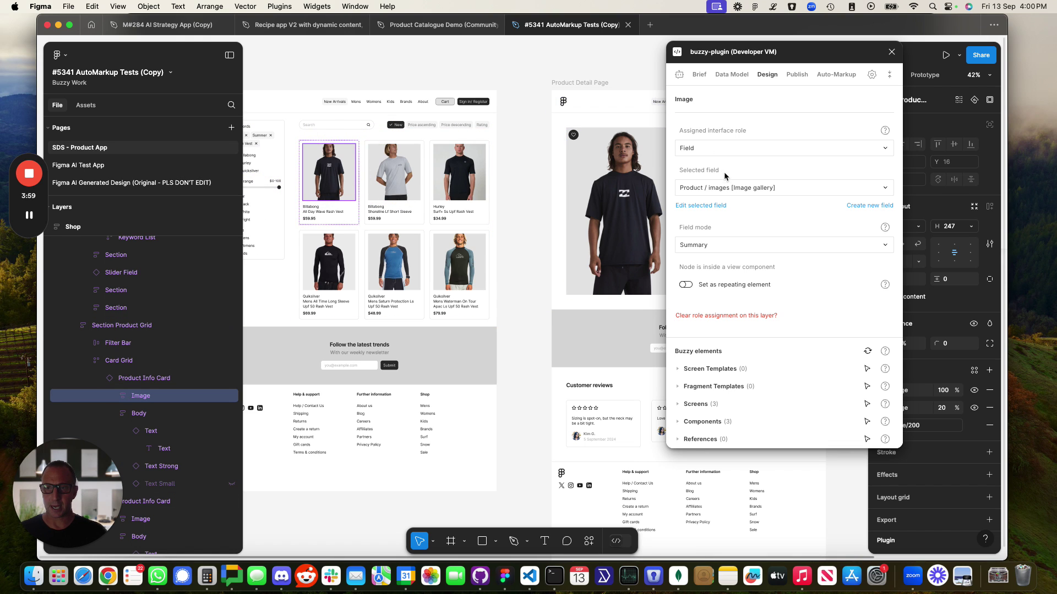
click(753, 187)
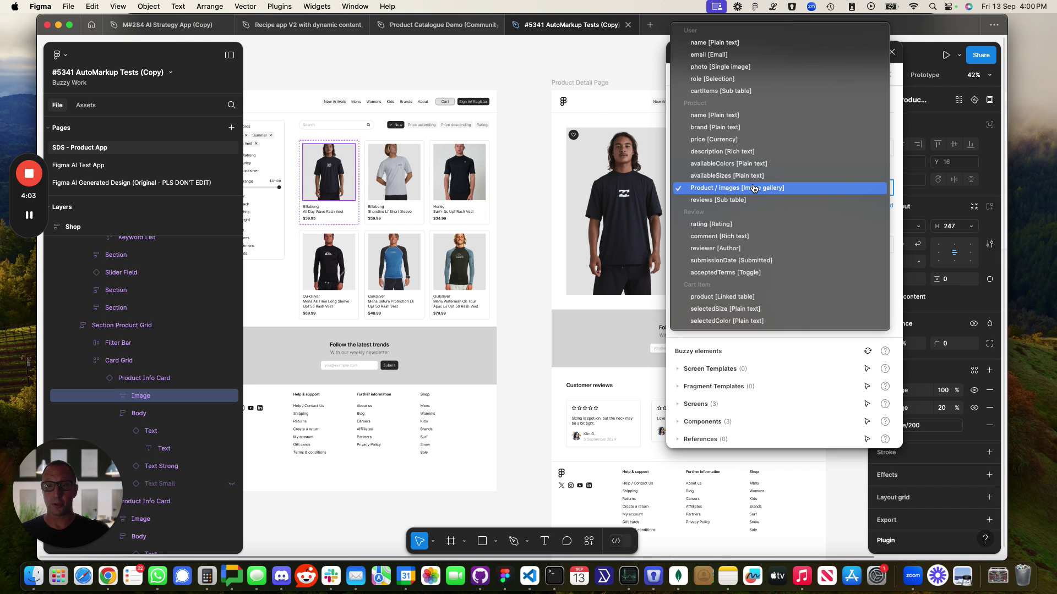
click(779, 360)
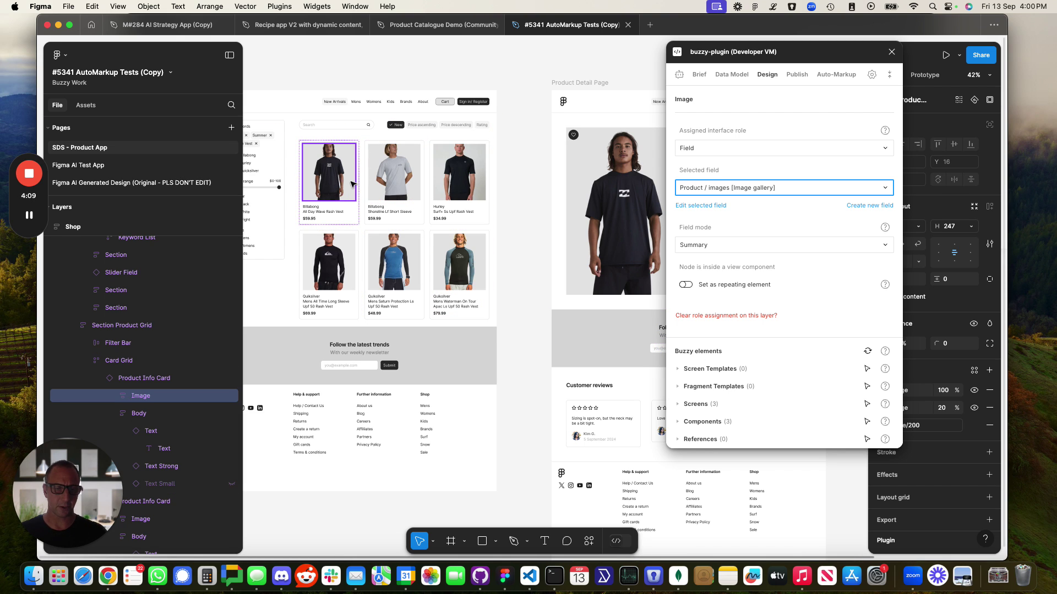
click(182, 378)
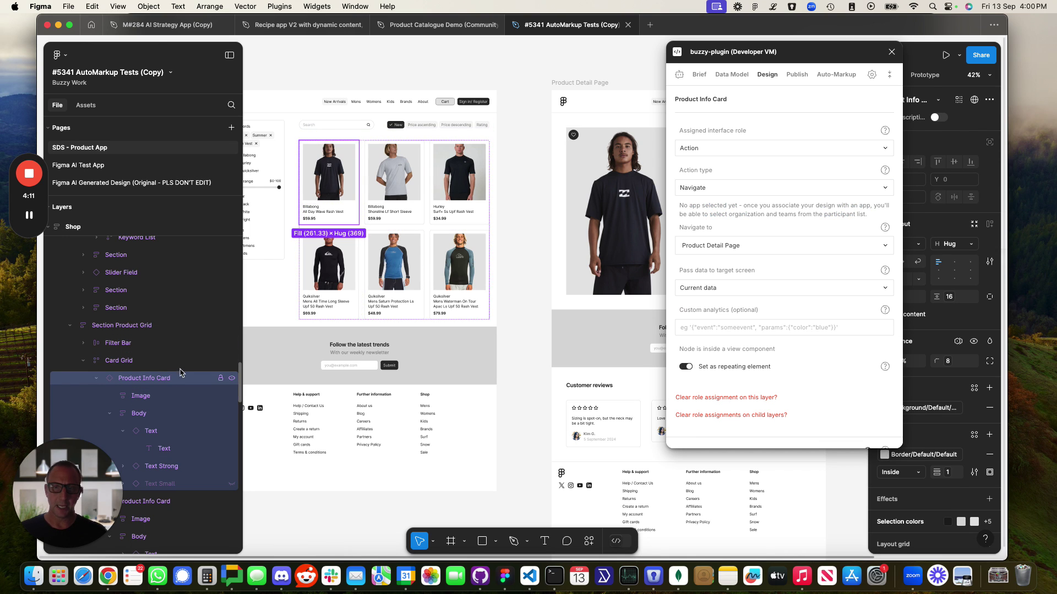
Pan and zoom the canvas out to about 19% to fit all three frames.
scroll(597, 159, right, 3)
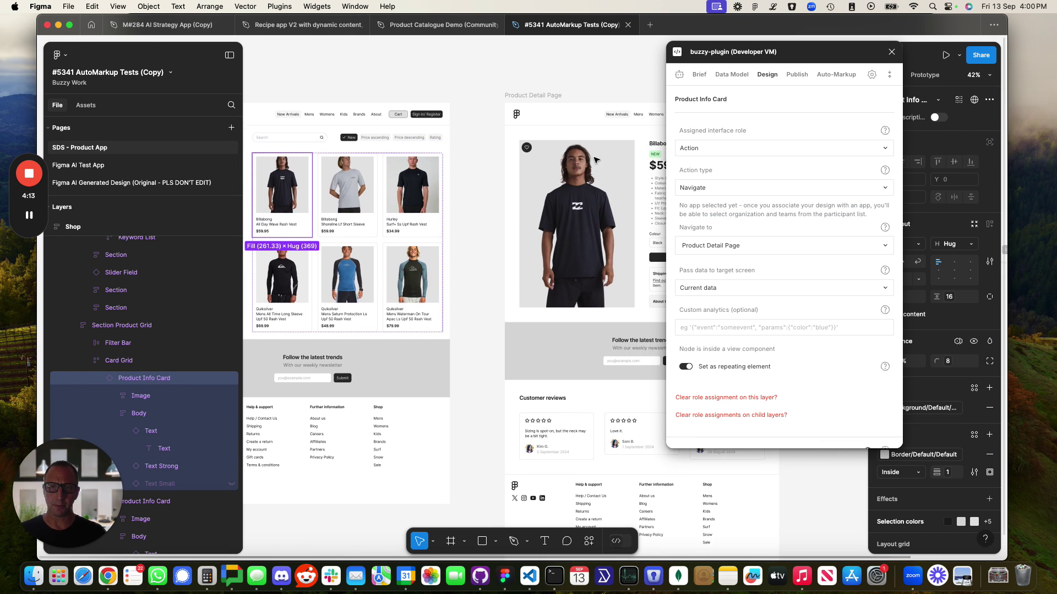
scroll(526, 180, right, 4)
scroll(526, 180, down, 2)
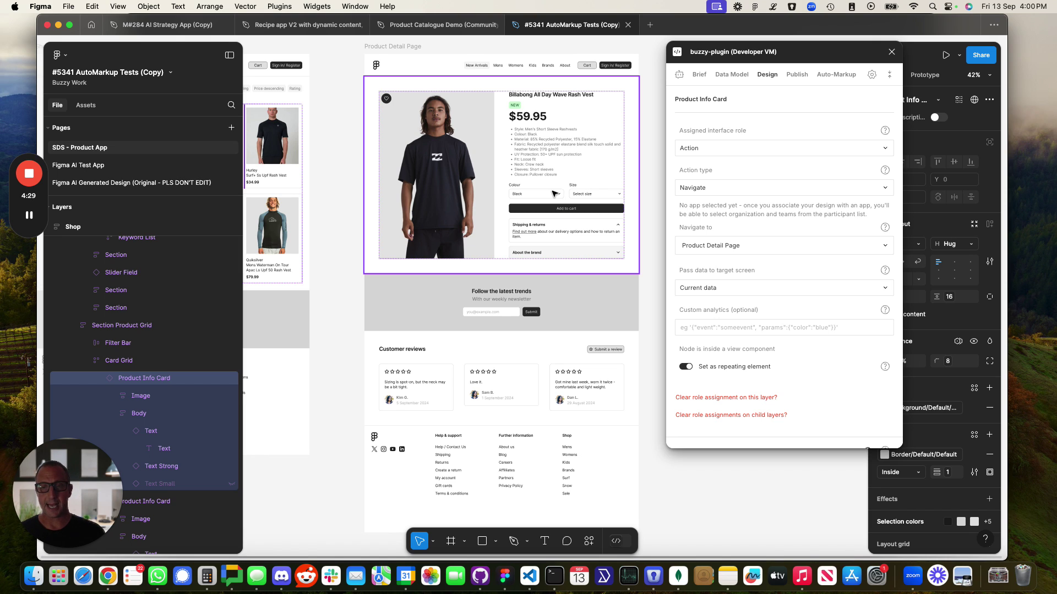
scroll(554, 194, left, 5)
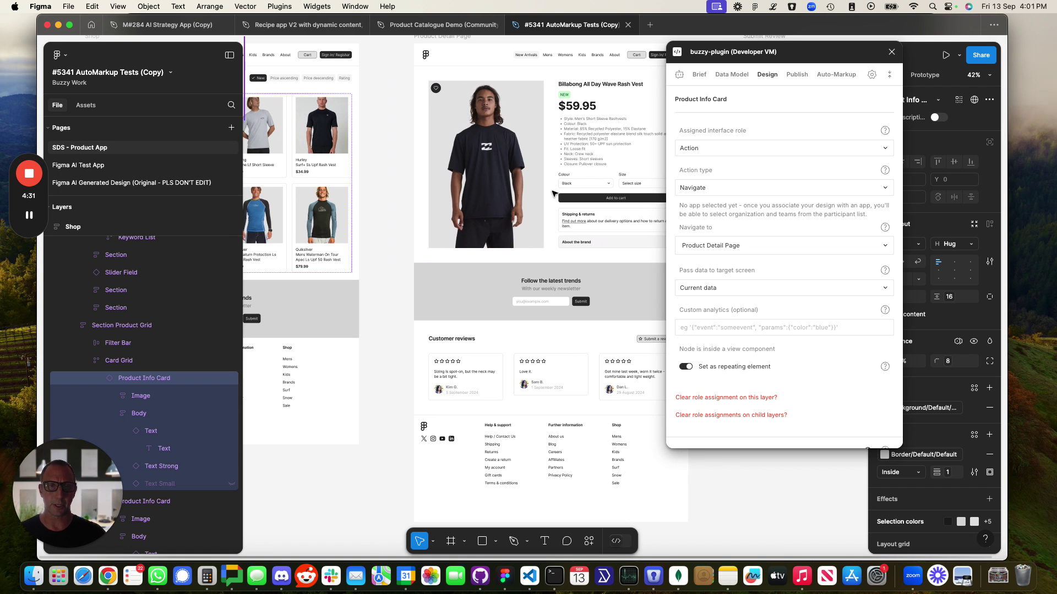
scroll(554, 194, left, 4)
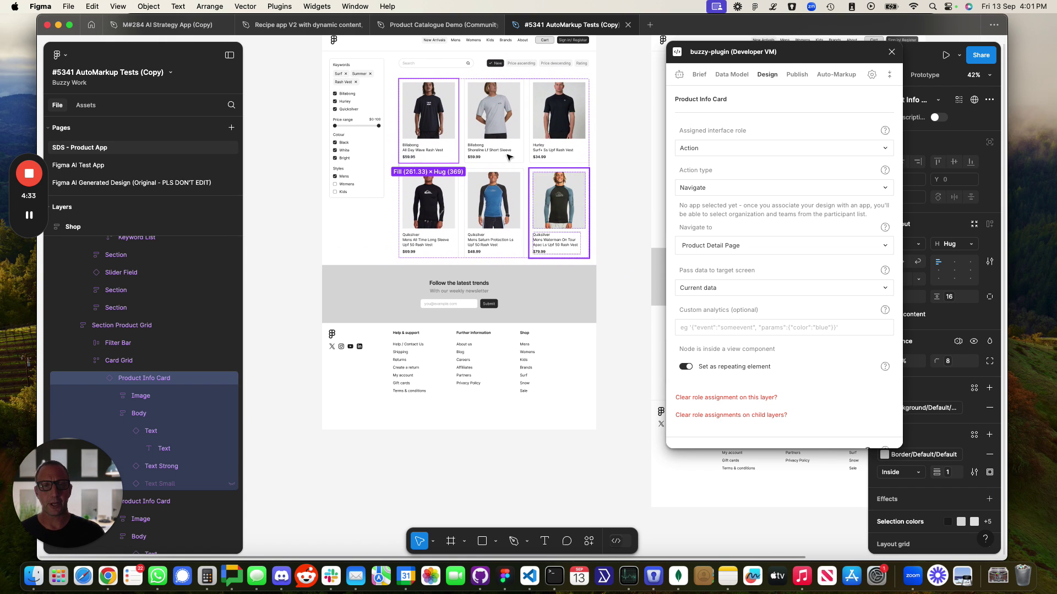
scroll(427, 243, right, 5)
scroll(427, 243, up, 2)
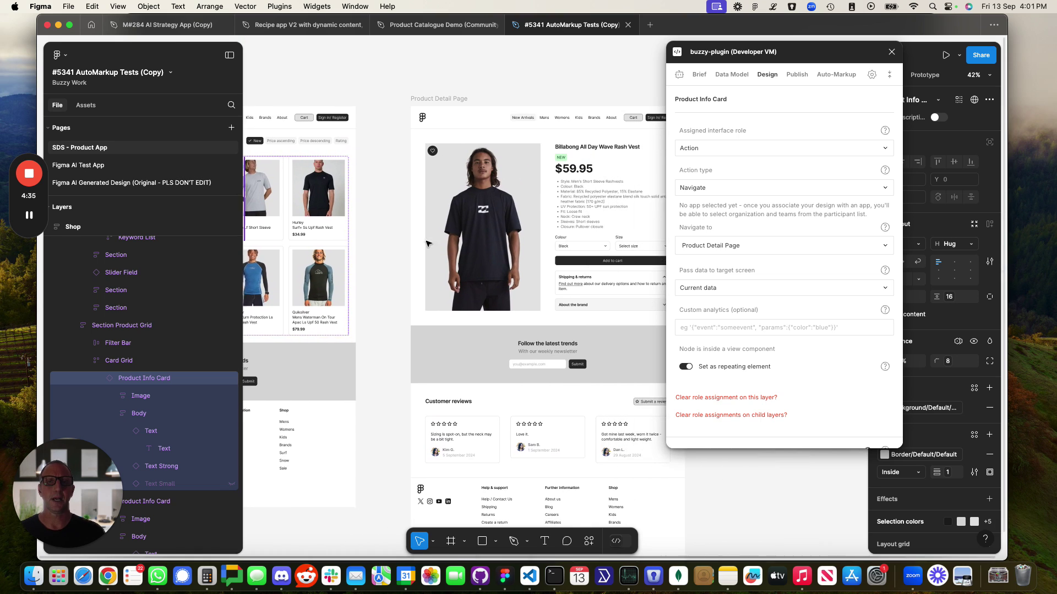
scroll(495, 205, right, 8)
scroll(495, 205, down, 1)
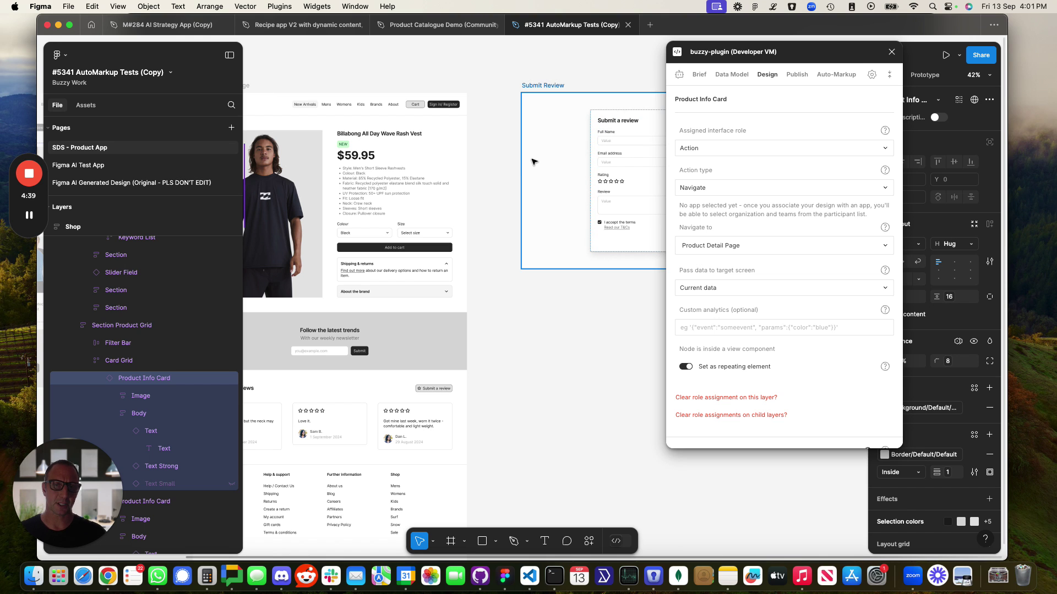
scroll(482, 209, left, 3)
scroll(481, 209, down, 1)
scroll(481, 212, left, 15)
scroll(482, 212, down, 3)
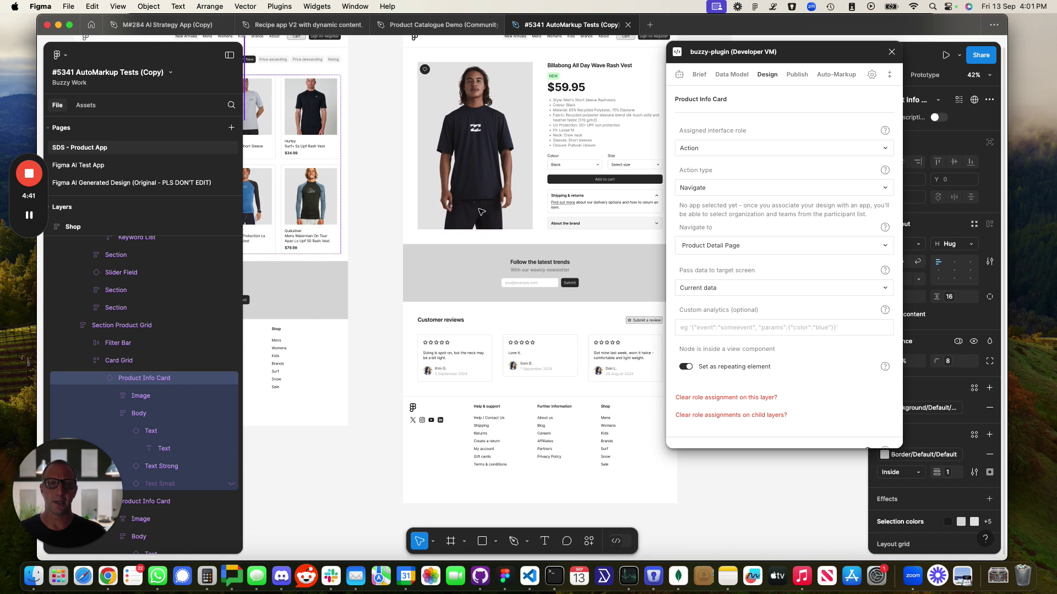
scroll(481, 211, up, 1)
scroll(481, 211, right, 1)
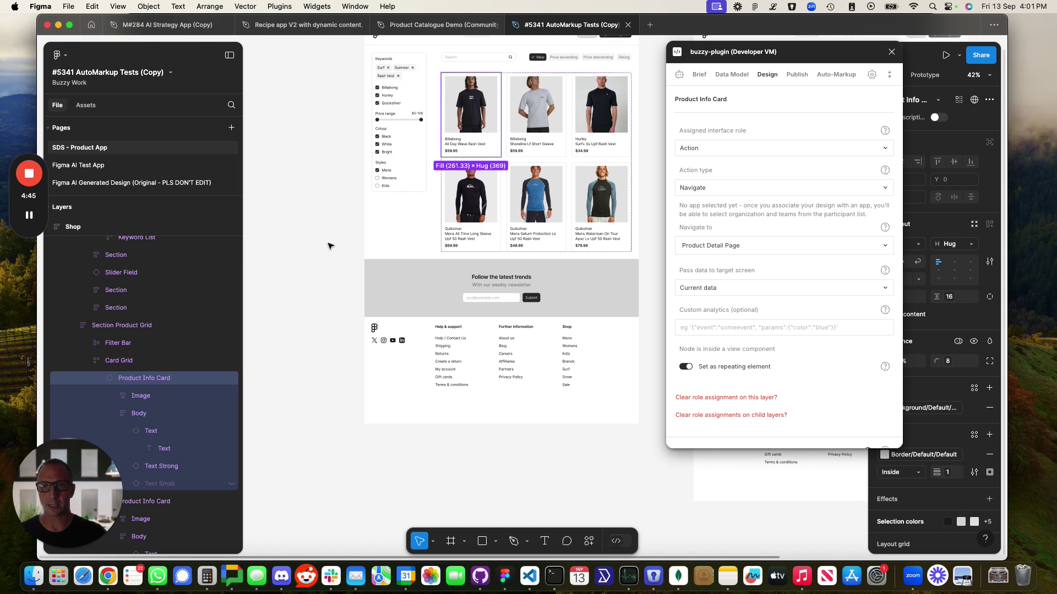
scroll(321, 257, down, 5)
scroll(321, 258, down, 2)
scroll(322, 257, right, 3)
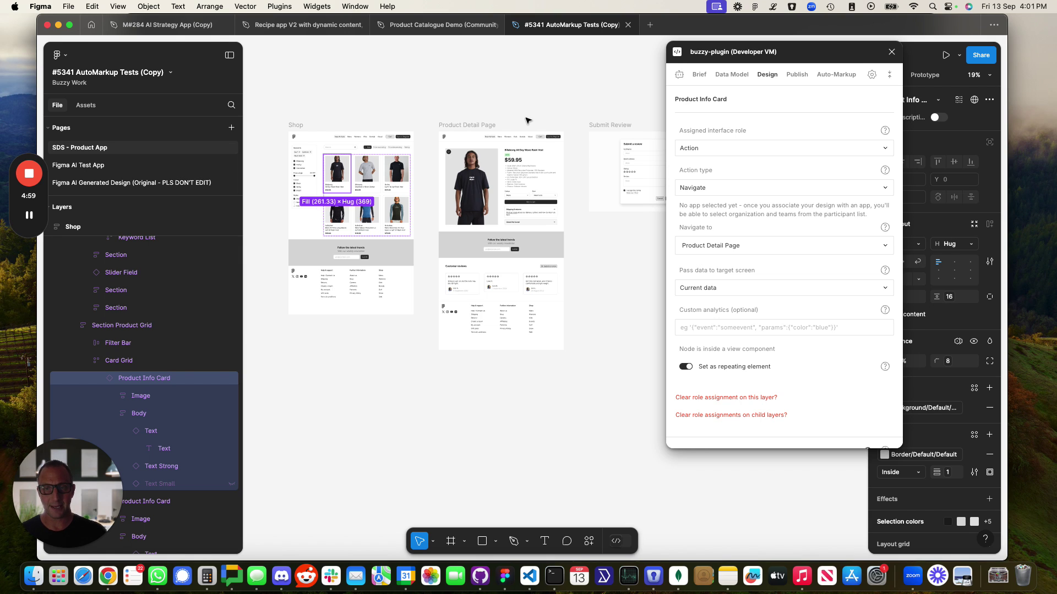
Switch to Chrome and bring up the Shop 942 app tab.
key(super+Tab)
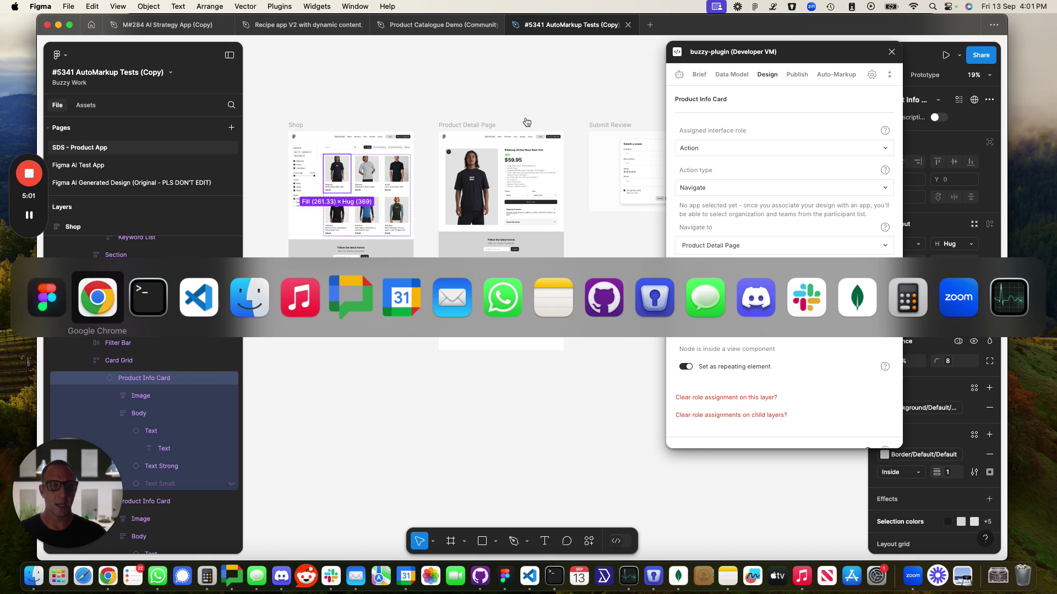
key(Escape)
key(super+Tab)
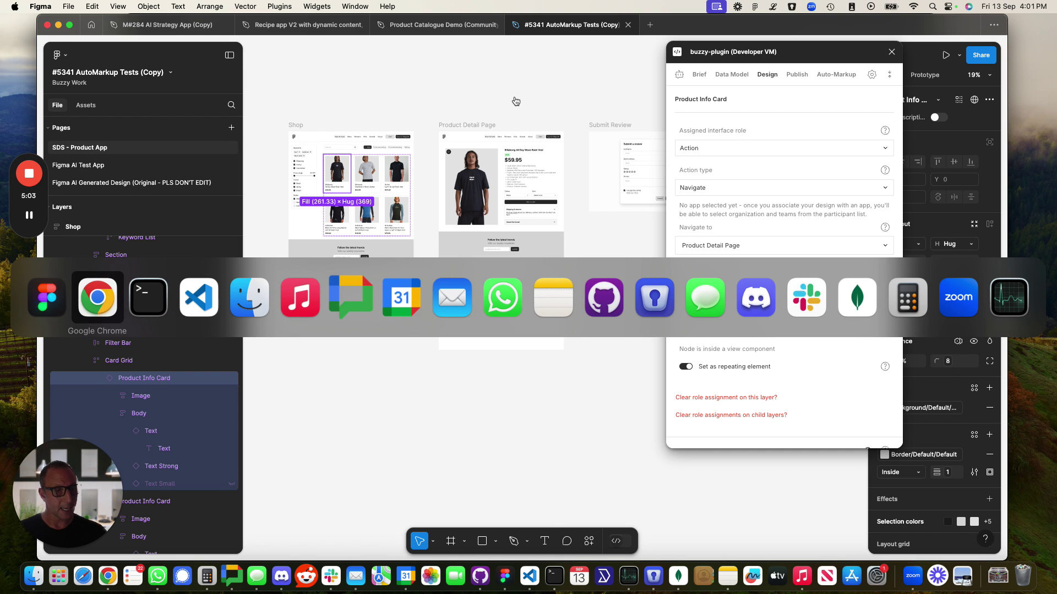
click(392, 26)
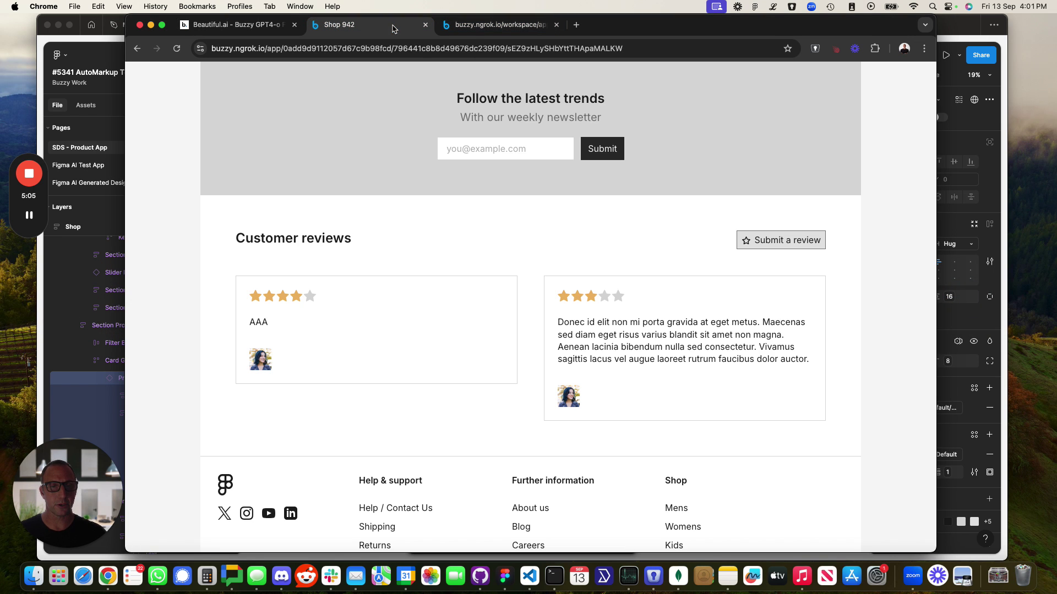
scroll(372, 230, up, 8)
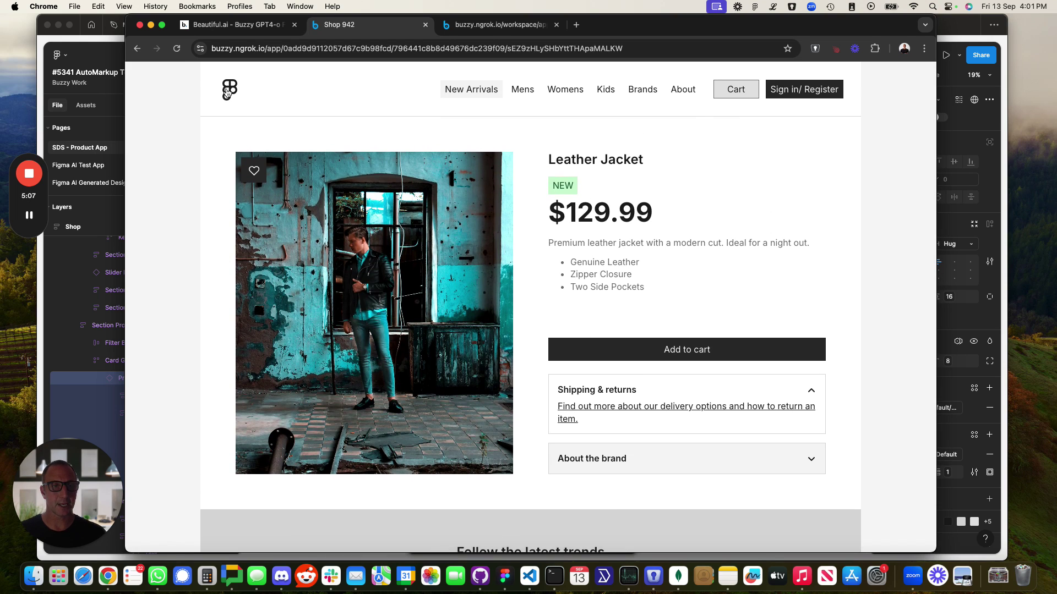
Open the $49.99 Denim Jeans page from the listing, scroll it, then return to the listing.
click(227, 91)
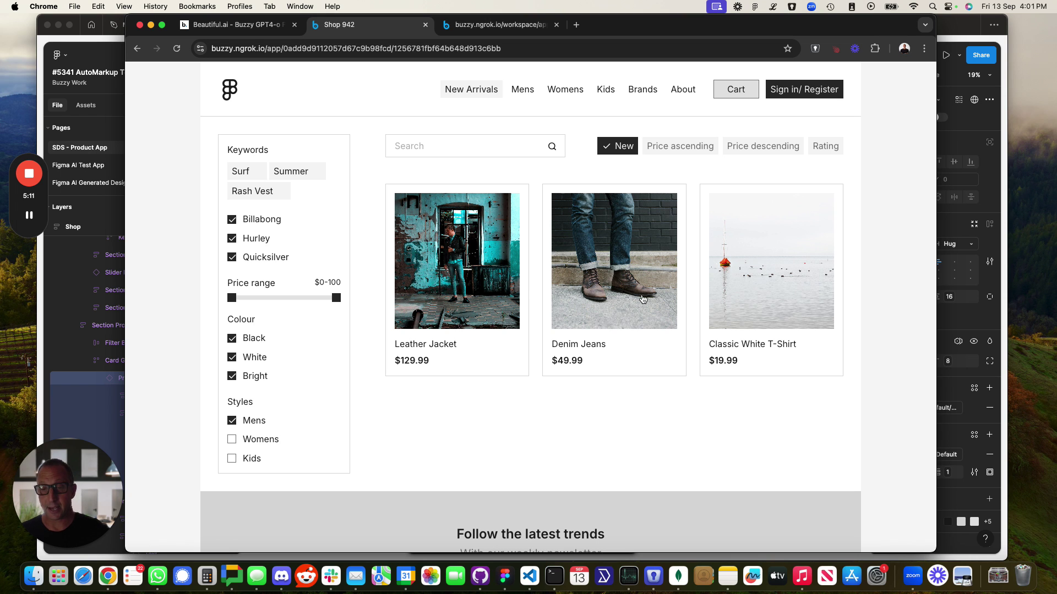
click(642, 299)
scroll(642, 299, down, 3)
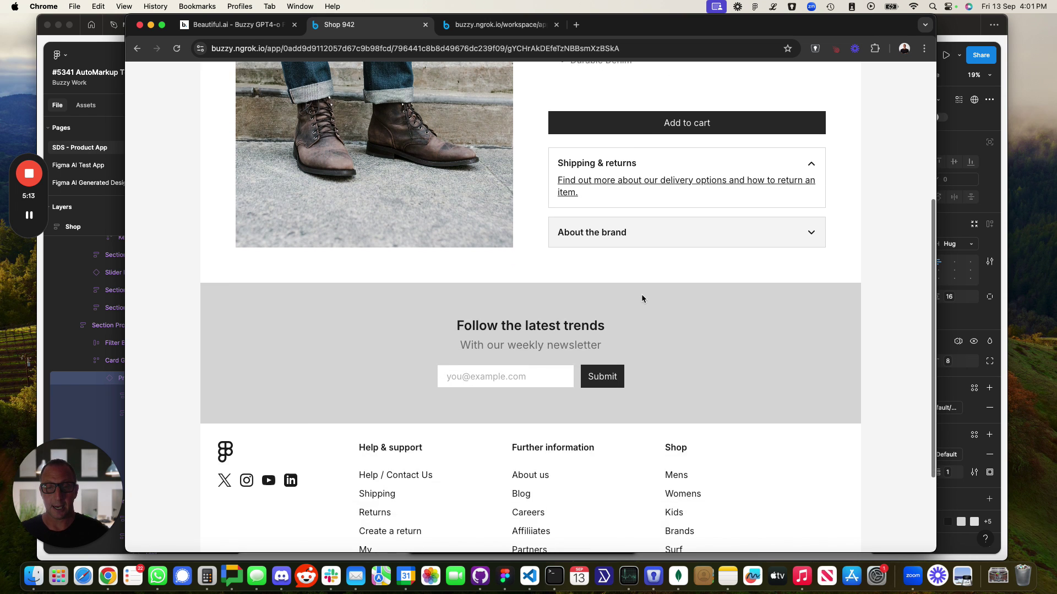
scroll(642, 299, up, 3)
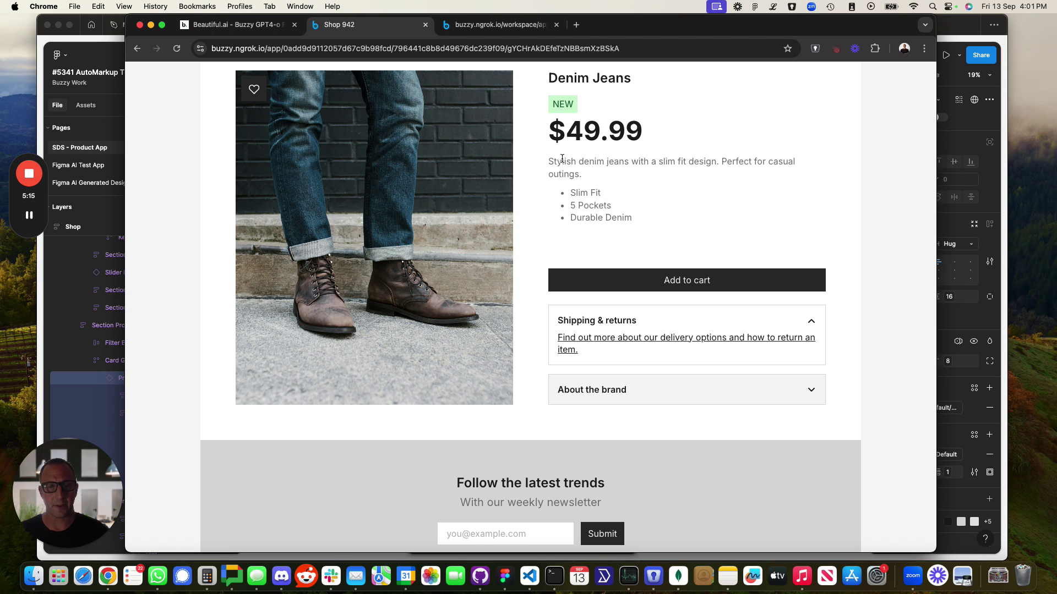
scroll(589, 322, down, 5)
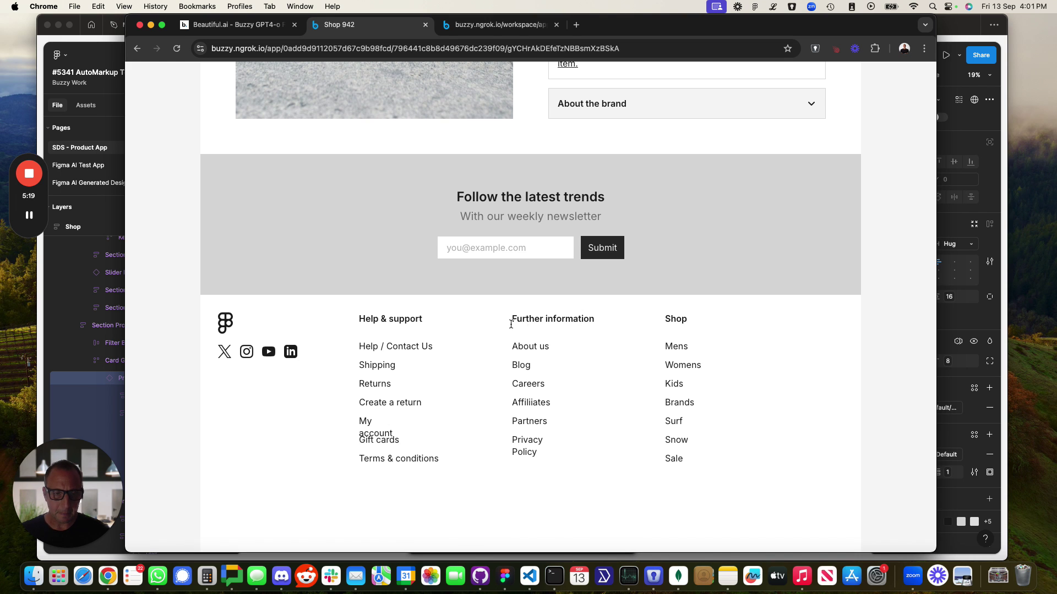
scroll(514, 324, up, 10)
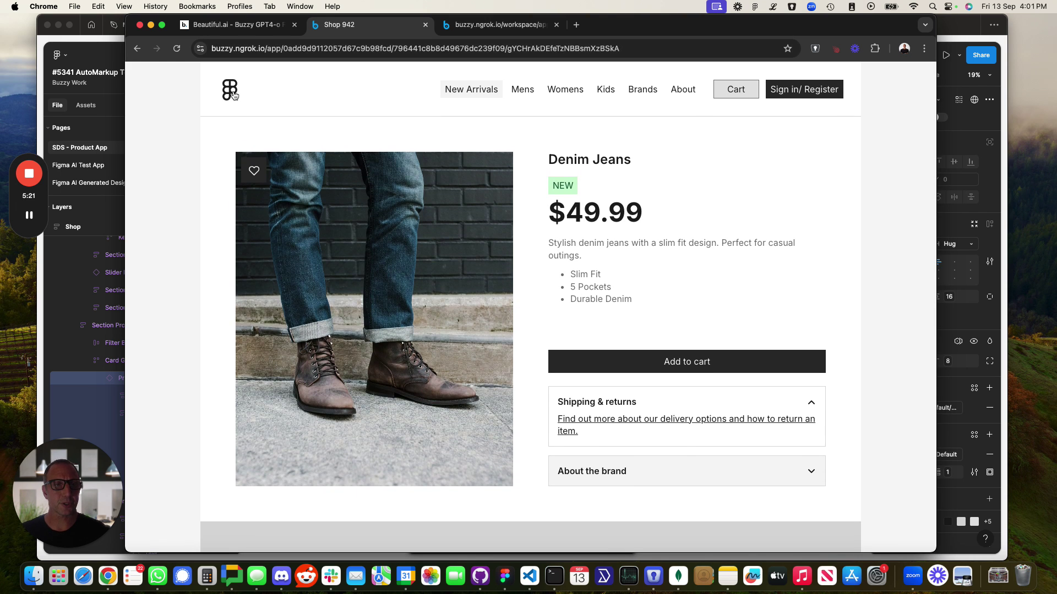
click(233, 90)
On the Leather Jacket product page, open the review form and cancel it without submitting.
click(437, 260)
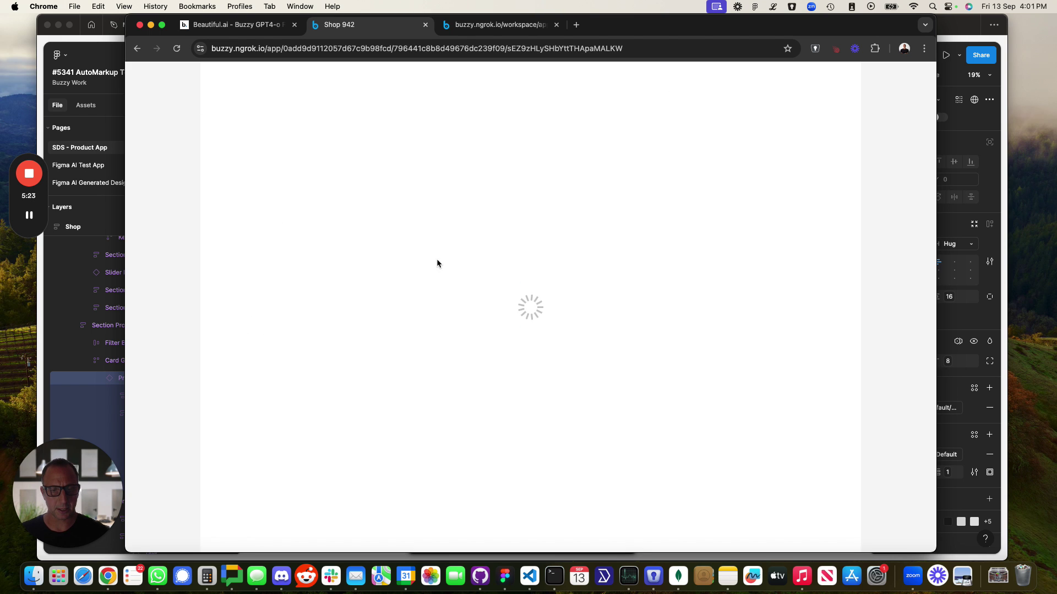
scroll(437, 260, down, 9)
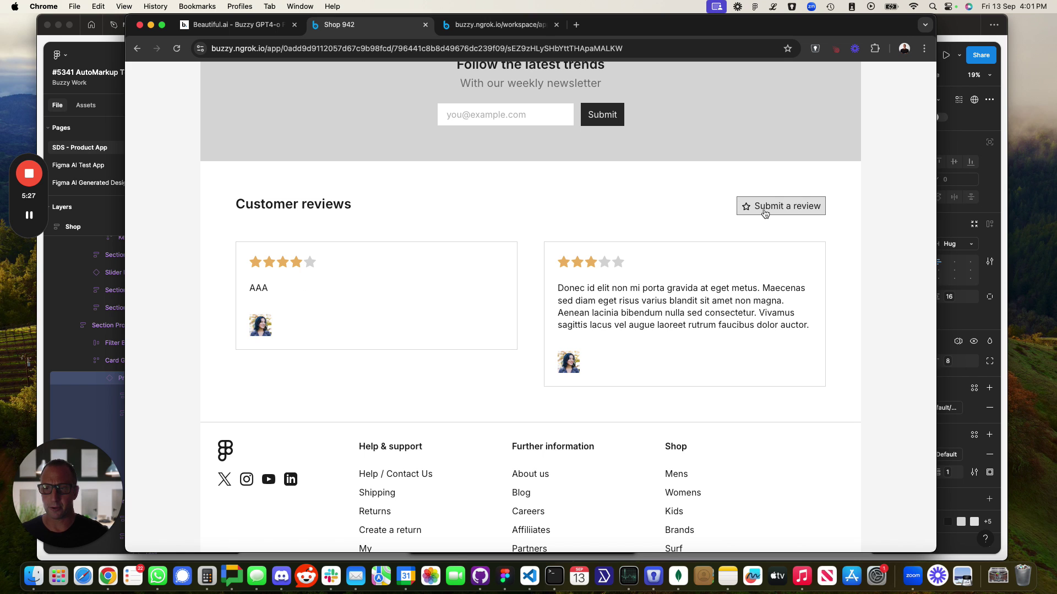
click(765, 208)
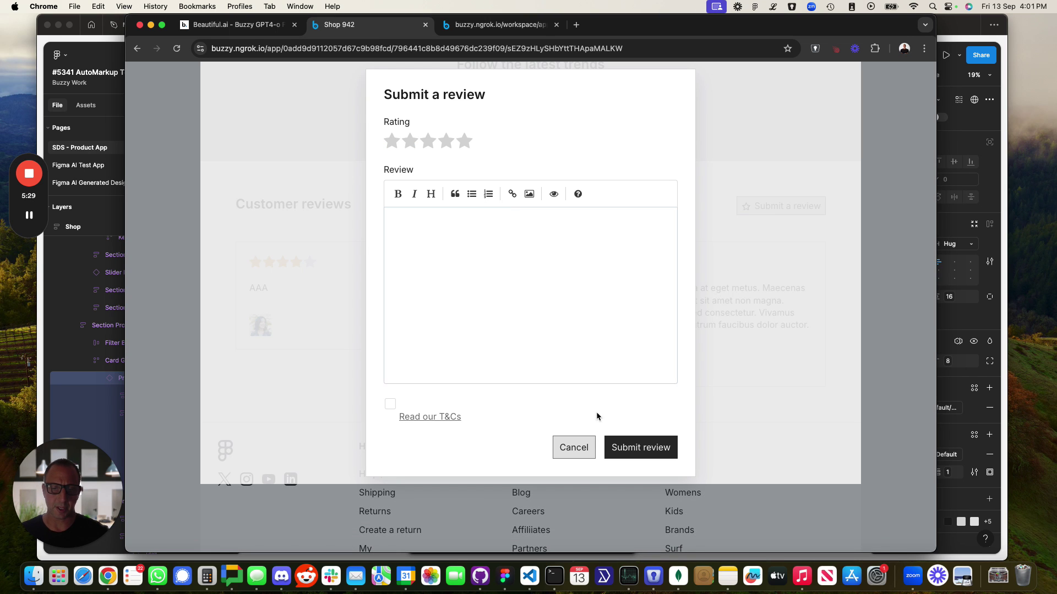
click(577, 449)
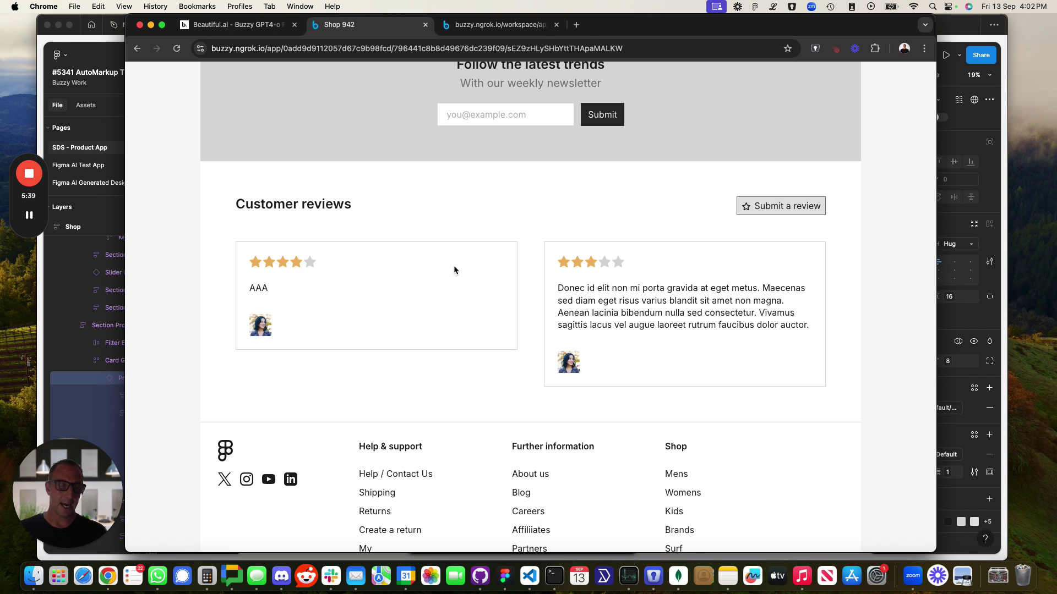
Return to the Beautiful.ai deck in Chrome, showing the Key Challenges slide.
key(super+Tab)
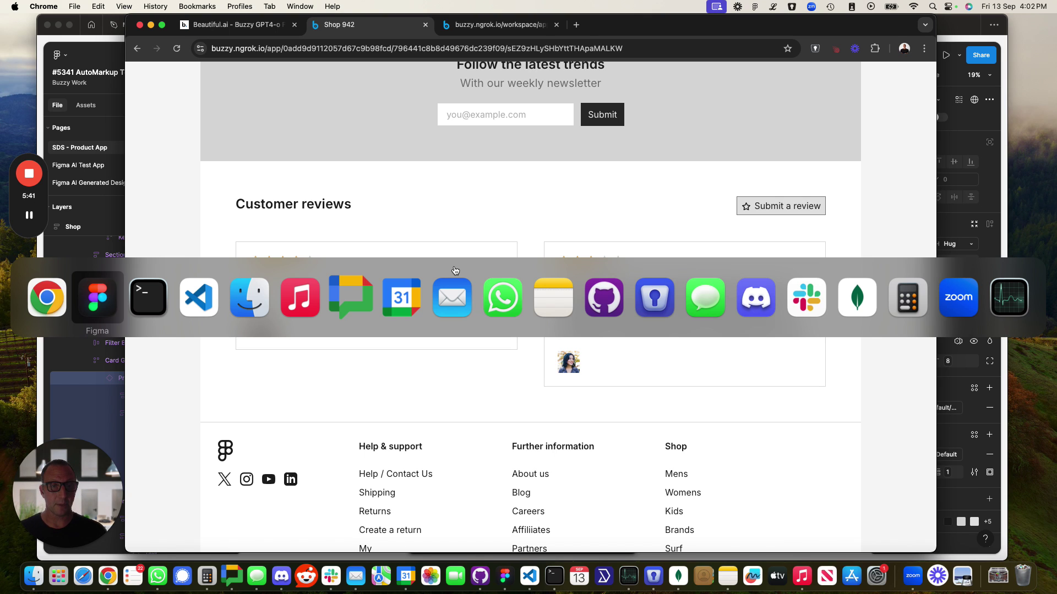
key(Escape)
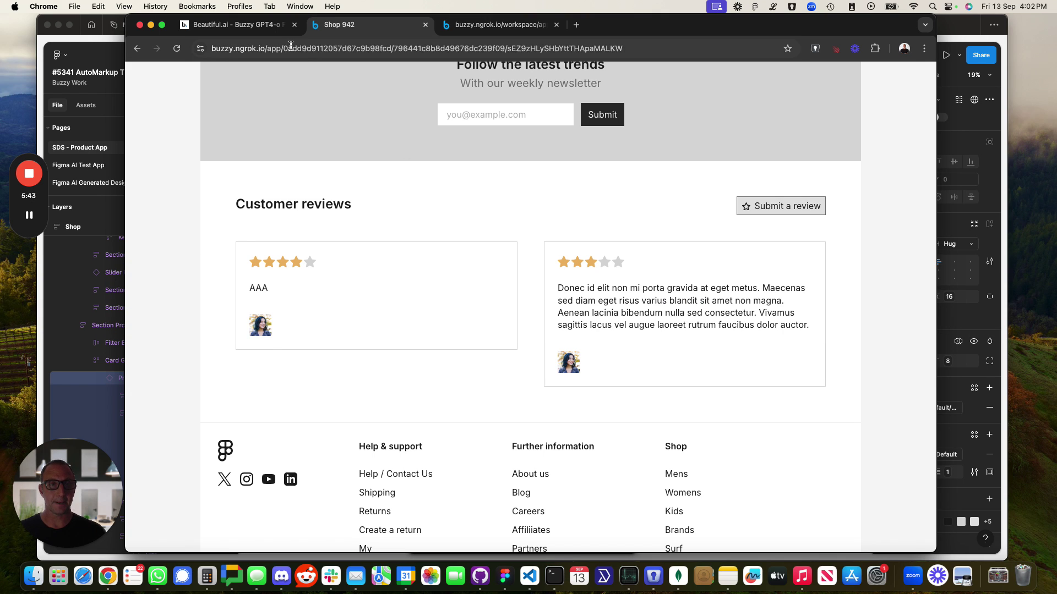
click(243, 28)
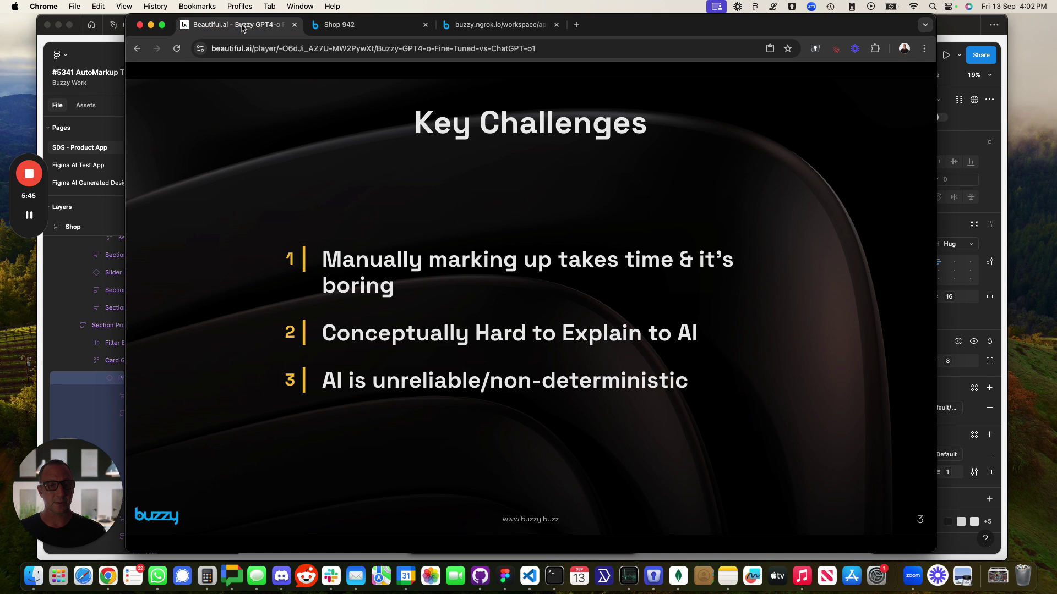
Advance from Key Challenges to the slide comparing Manual, 4o fine tuned, o1 and o1-mini markup.
click(366, 165)
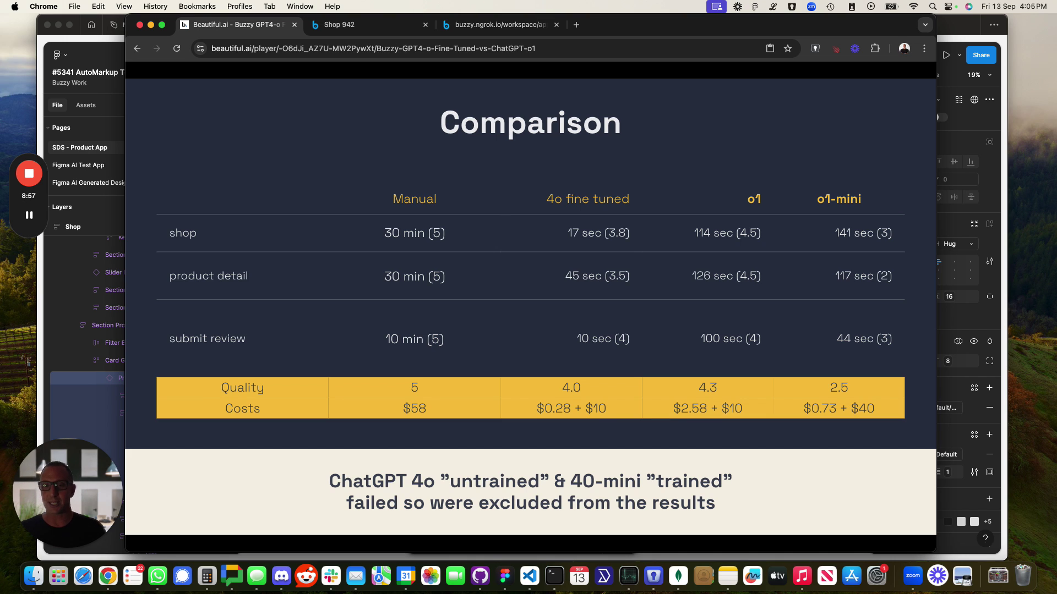
Advance to the final 'Thanks for watching! Buzzy AutoMarkup for Figma' slide.
key(Right)
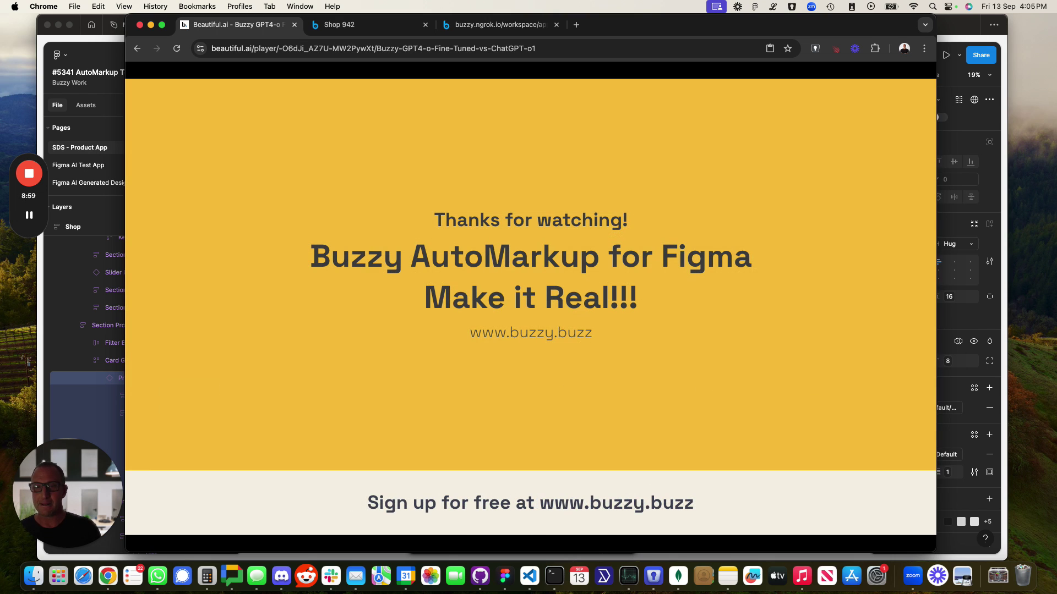